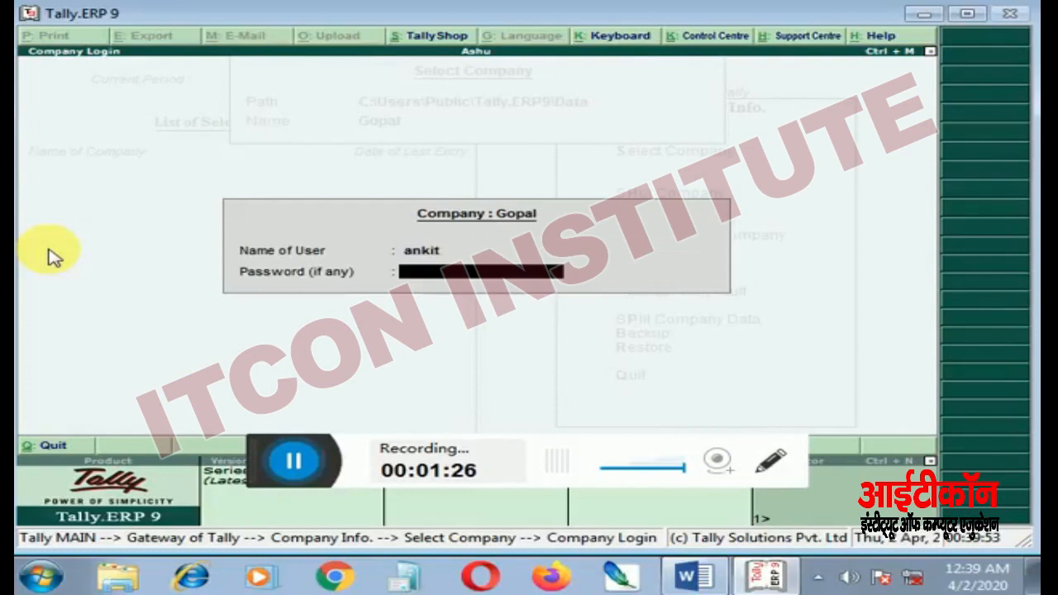
# Enter the user's account password to log in to the selected company and return to the Gateway of Tally
pyautogui.write('*****')
pyautogui.press('Return')
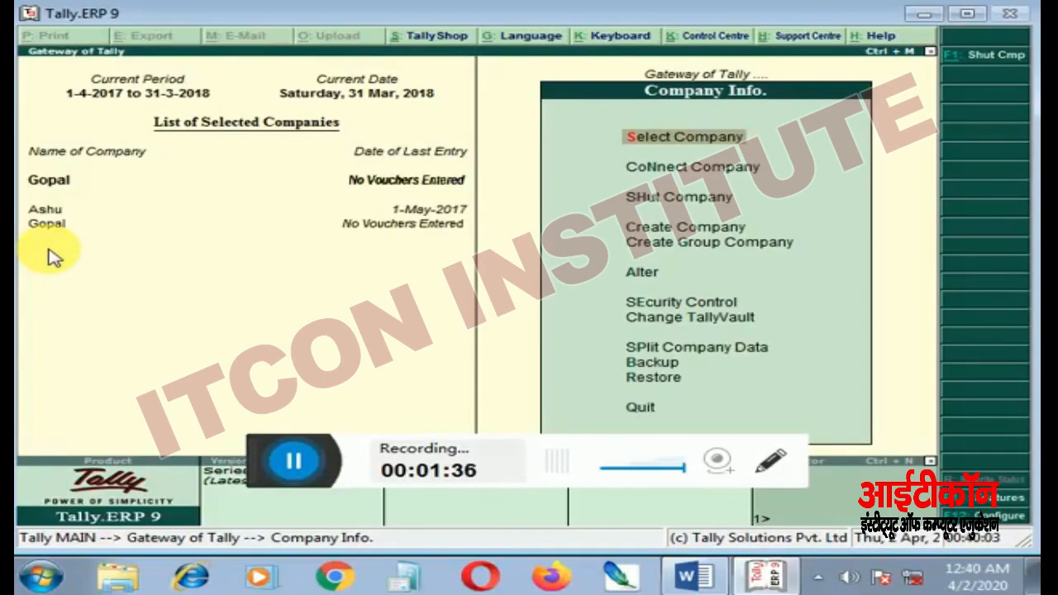
pyautogui.press('Escape')
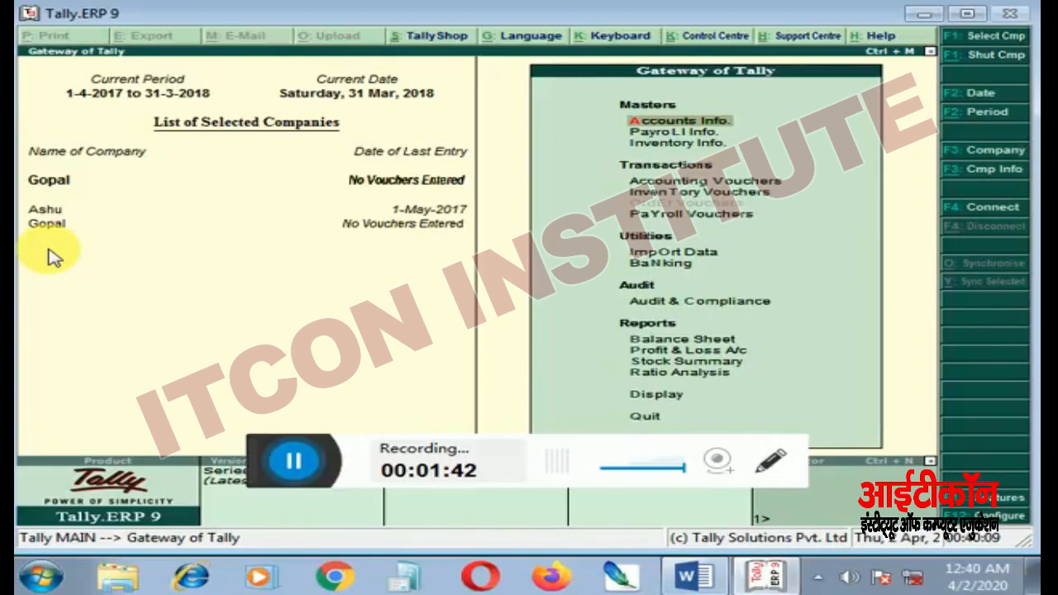
# Create a single stock group named Mobile under Primary, with quantities of items not added
pyautogui.press('Up')
pyautogui.press('Down')
pyautogui.press('Down')
pyautogui.press('Down')
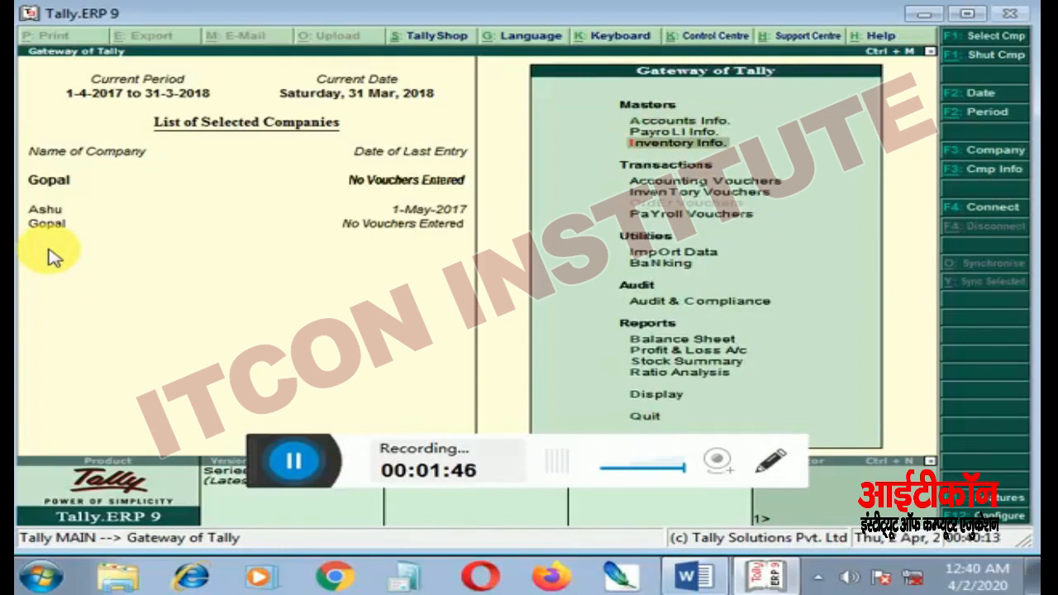
pyautogui.press('Return')
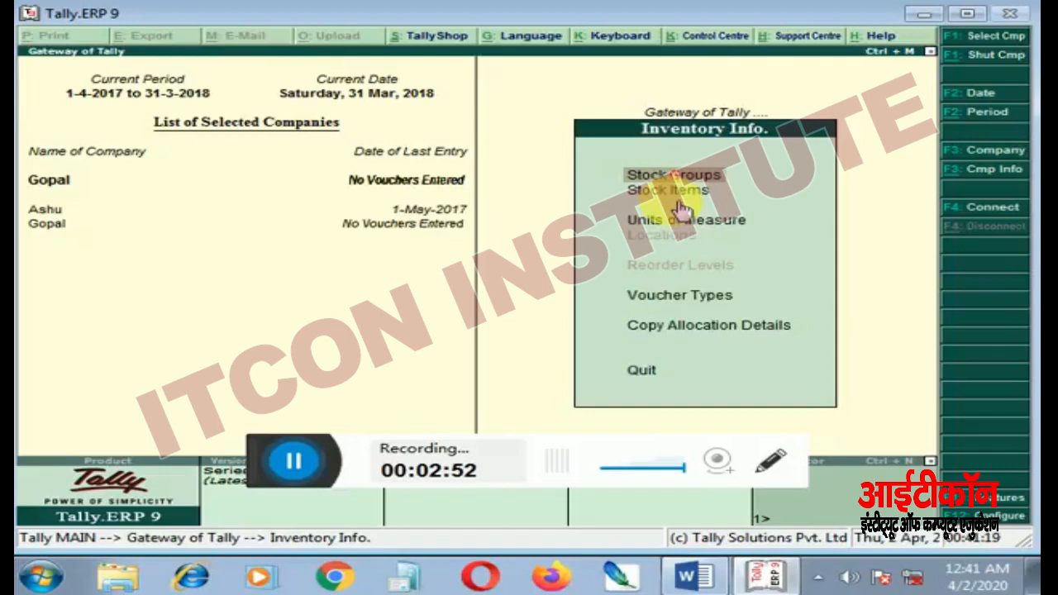
pyautogui.press('Return')
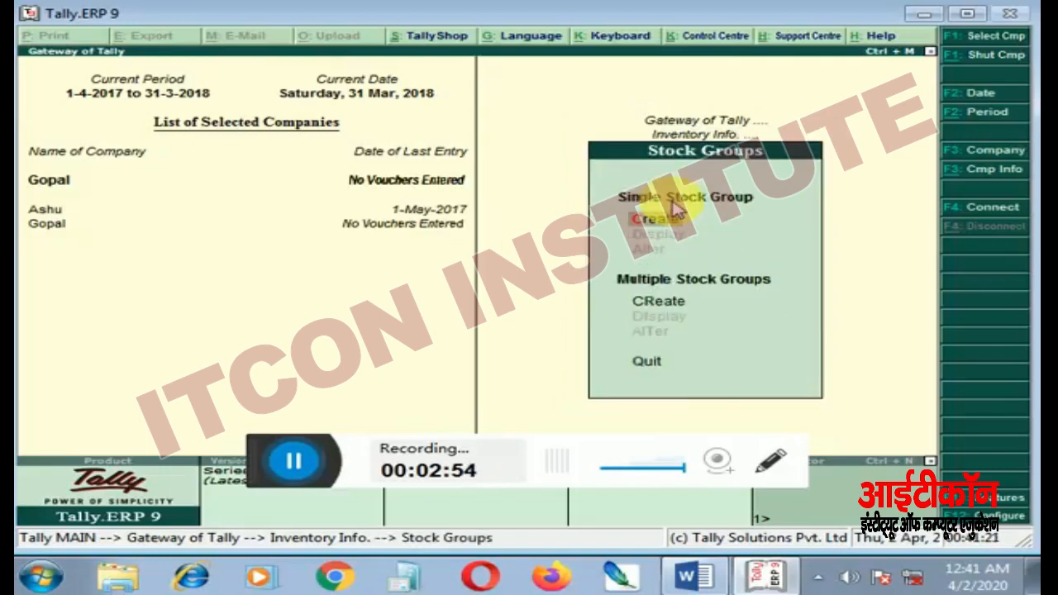
pyautogui.press('Return')
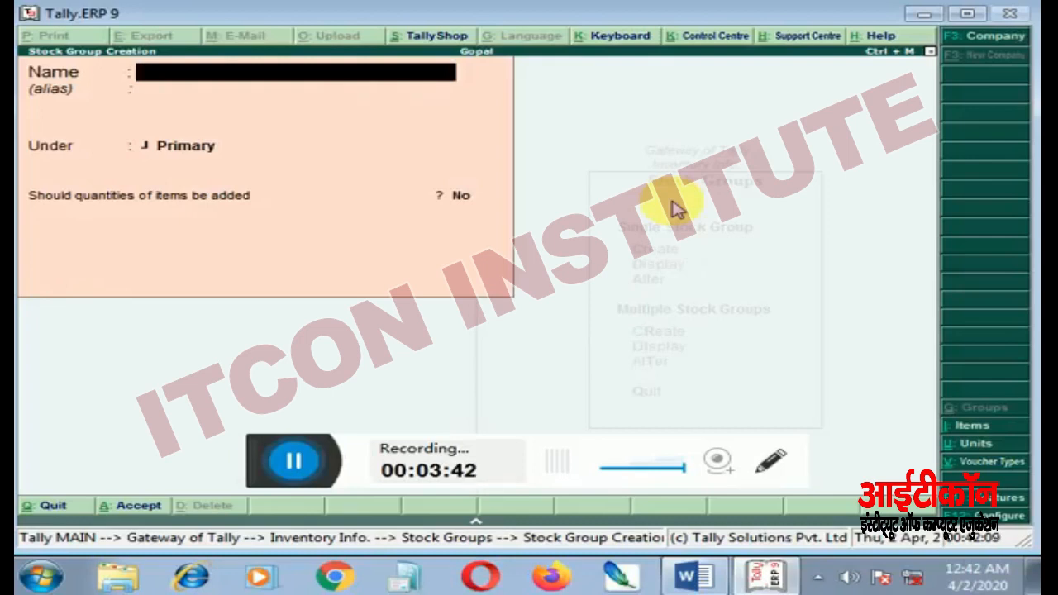
pyautogui.write('Mobile')
pyautogui.press('Return')
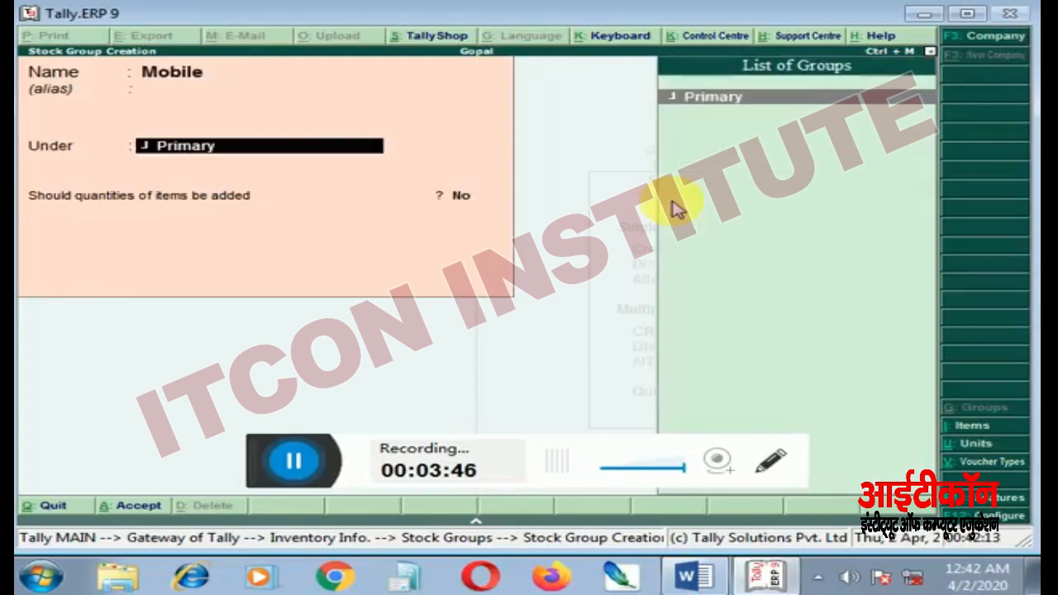
pyautogui.press('Return')
pyautogui.press('Return')
pyautogui.press('Return')
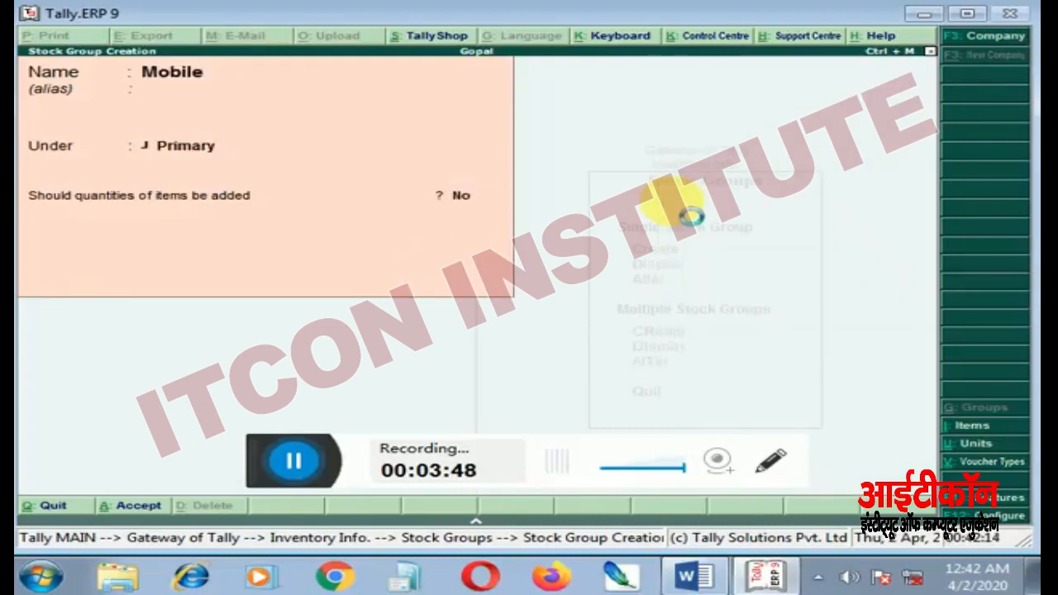
# Create a second stock group named Tv under Primary and return to the inventory masters
pyautogui.write('Tv')
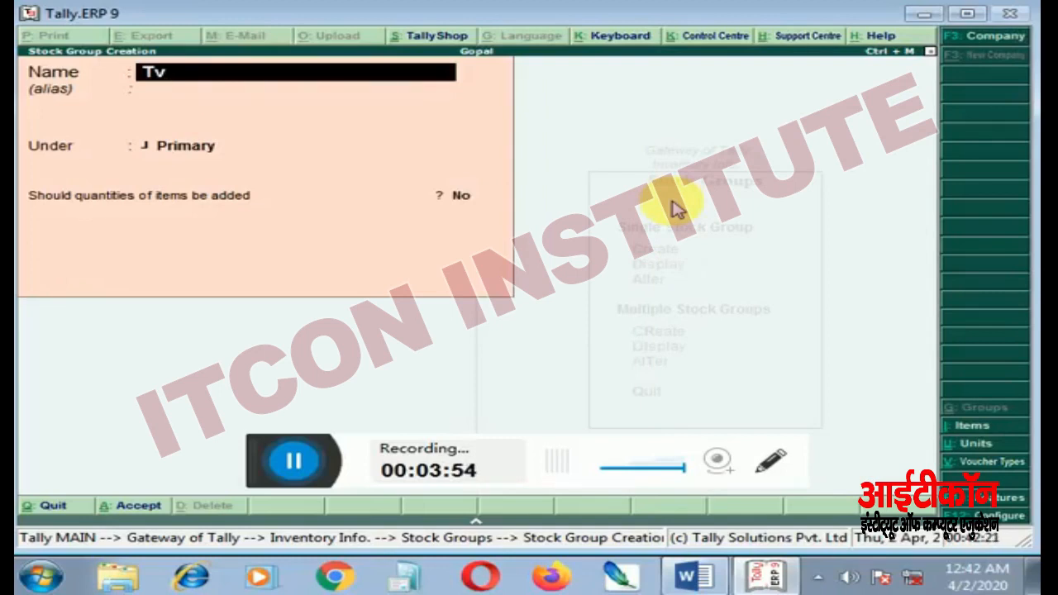
pyautogui.press('Return')
pyautogui.press('Return')
pyautogui.press('Return')
pyautogui.press('Return')
pyautogui.press('Return')
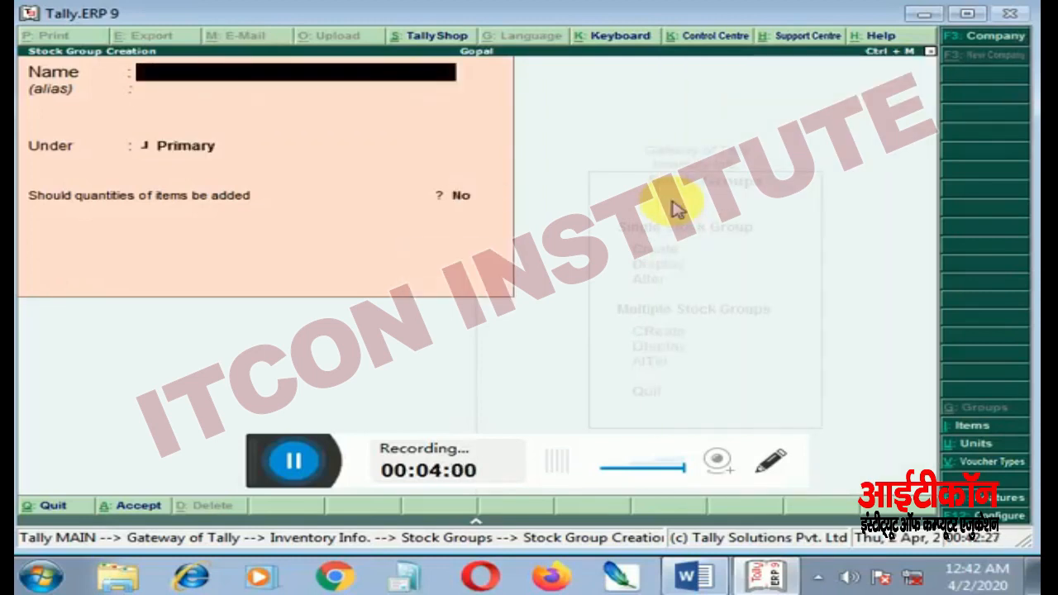
pyautogui.press('Escape')
pyautogui.press('Escape')
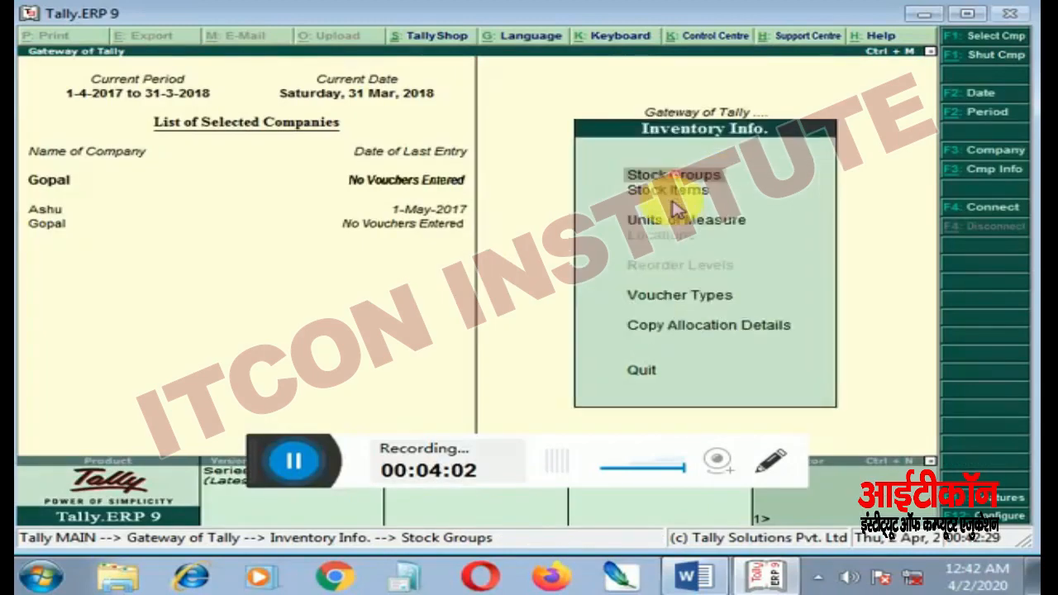
# View the single stock group lists for display and for alteration
pyautogui.press('Return')
pyautogui.press('Down')
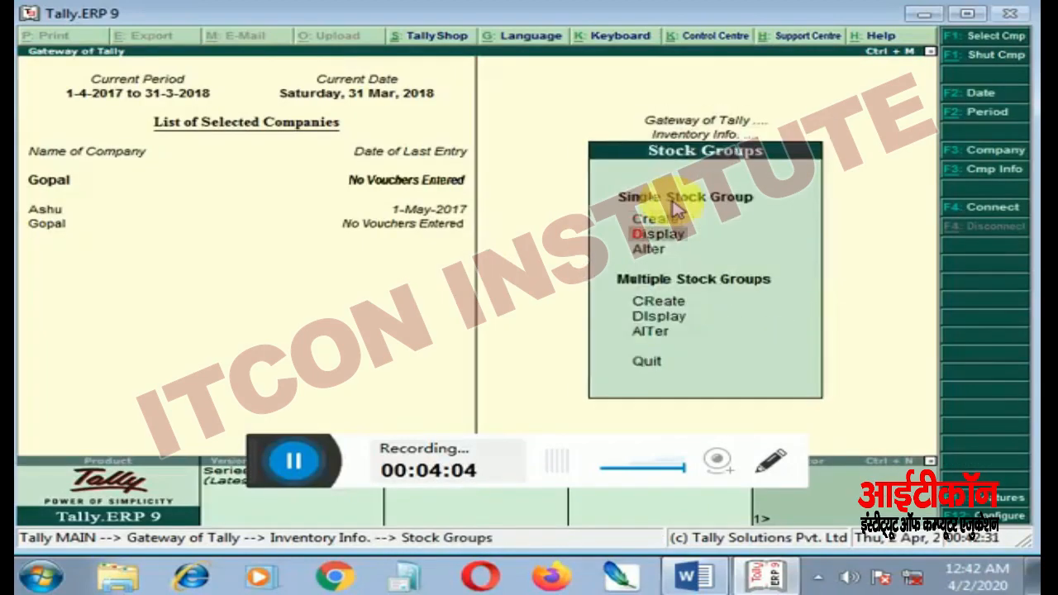
pyautogui.press('Return')
pyautogui.press('Escape')
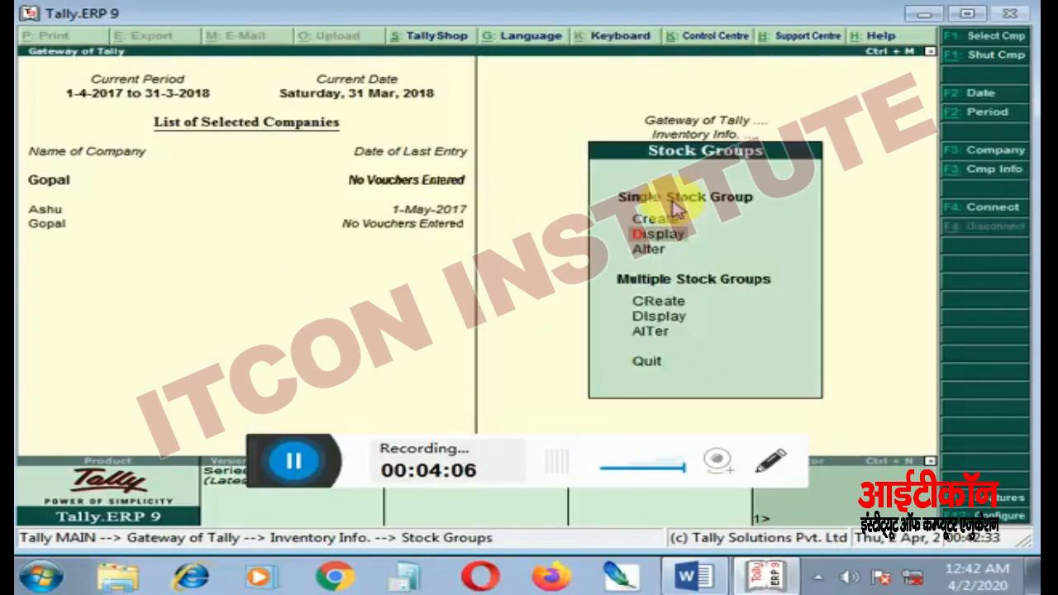
pyautogui.press('Escape')
pyautogui.press('Return')
pyautogui.press('Down')
pyautogui.press('Down')
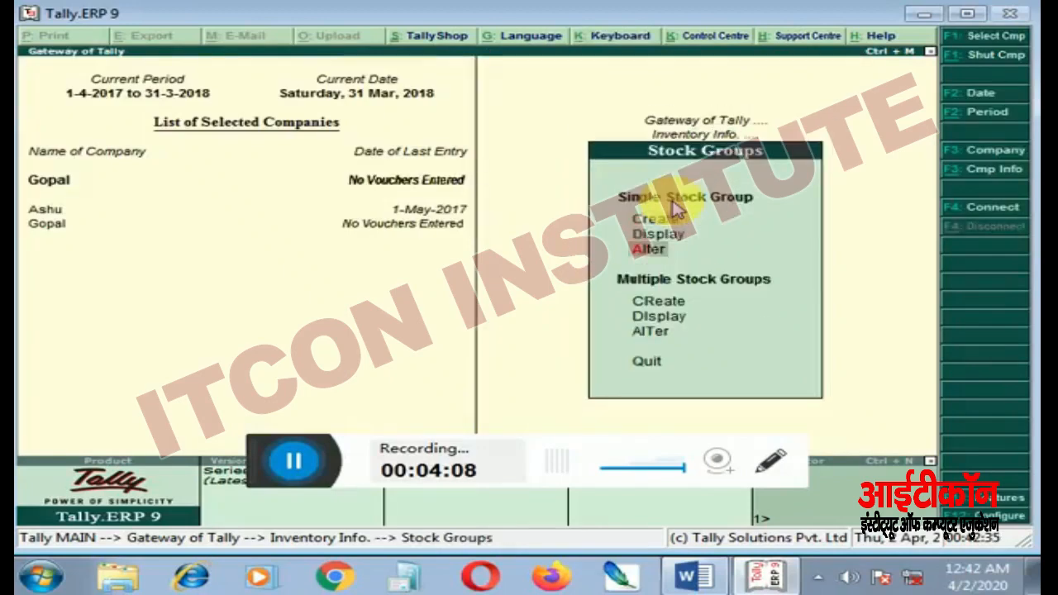
pyautogui.press('Return')
pyautogui.press('Escape')
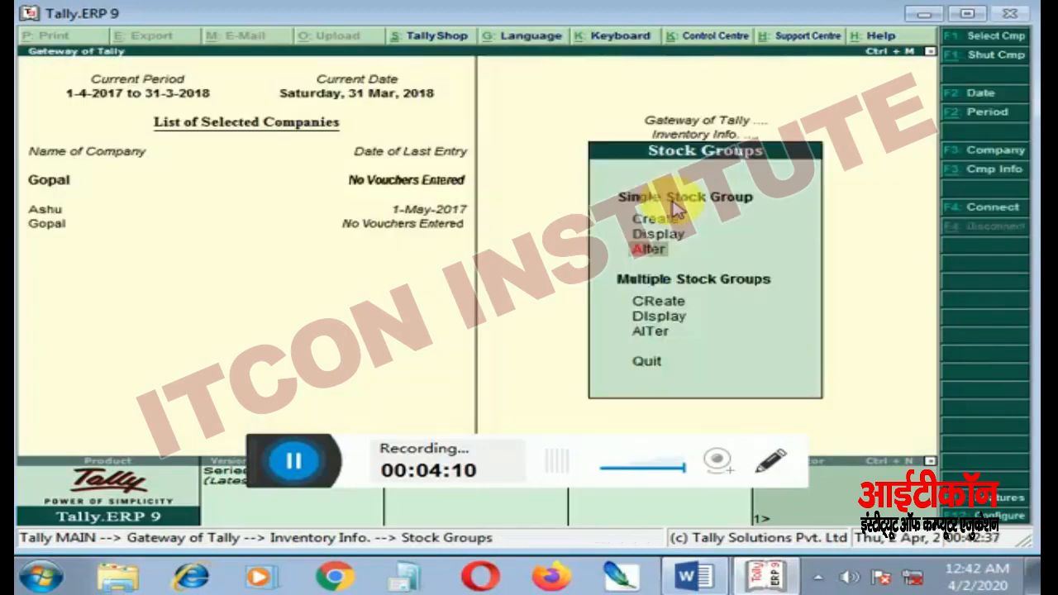
pyautogui.press('Escape')
# Create a simple unit of measure with the symbol set, no formal name and 0 decimal places
pyautogui.press('Down')
pyautogui.press('Down')
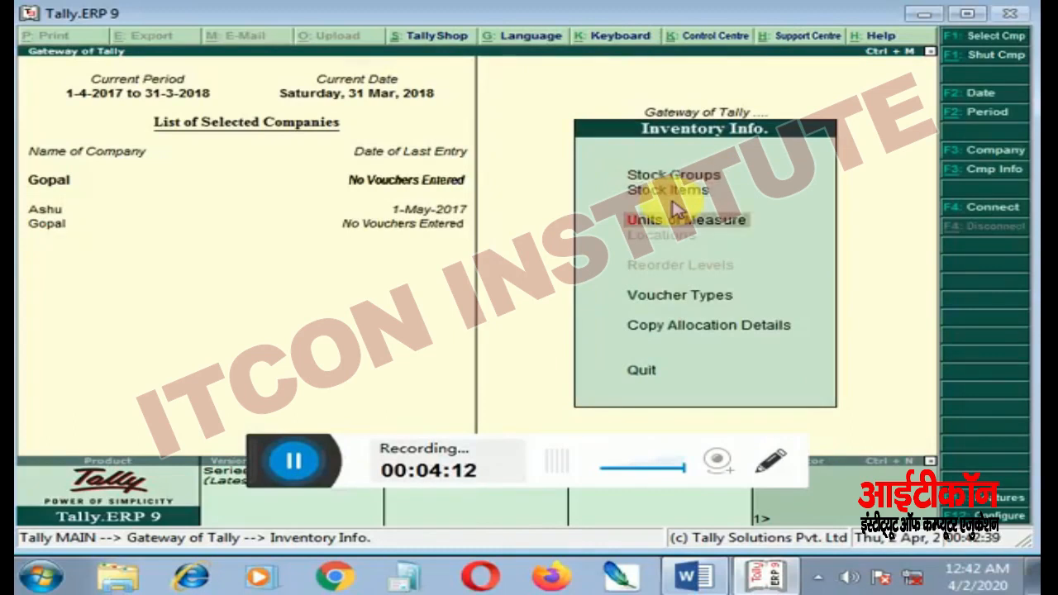
pyautogui.press('Return')
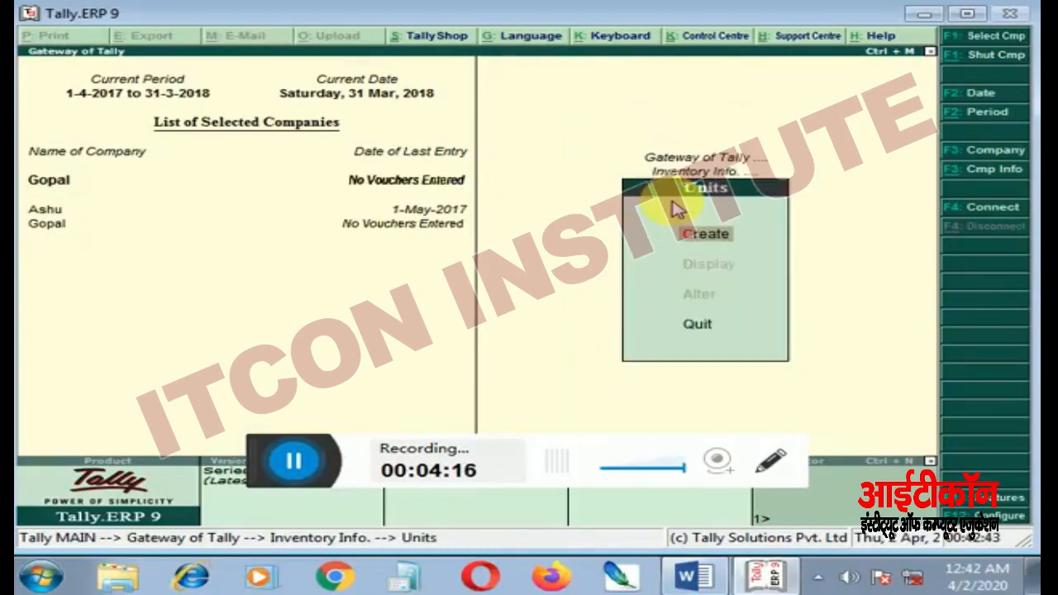
pyautogui.press('Return')
pyautogui.write('set')
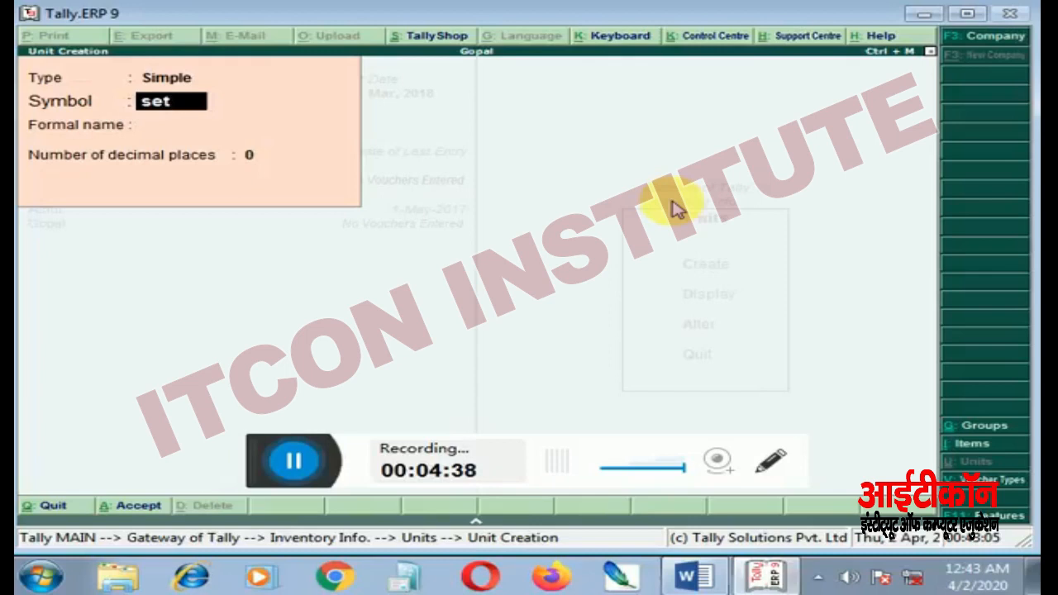
pyautogui.press('Return')
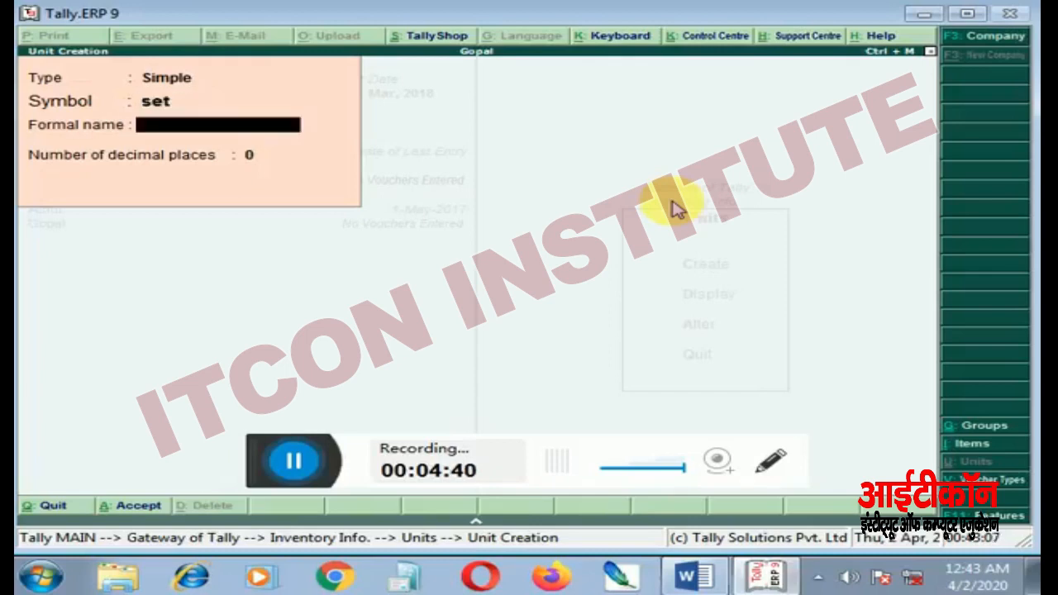
pyautogui.press('BackSpace')
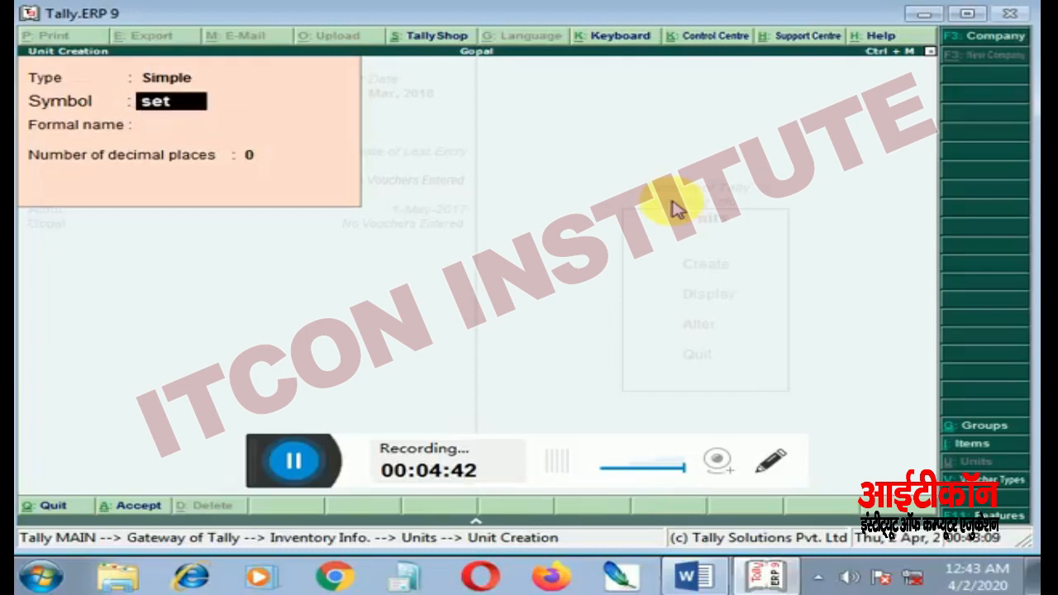
pyautogui.press('BackSpace')
pyautogui.press('Return')
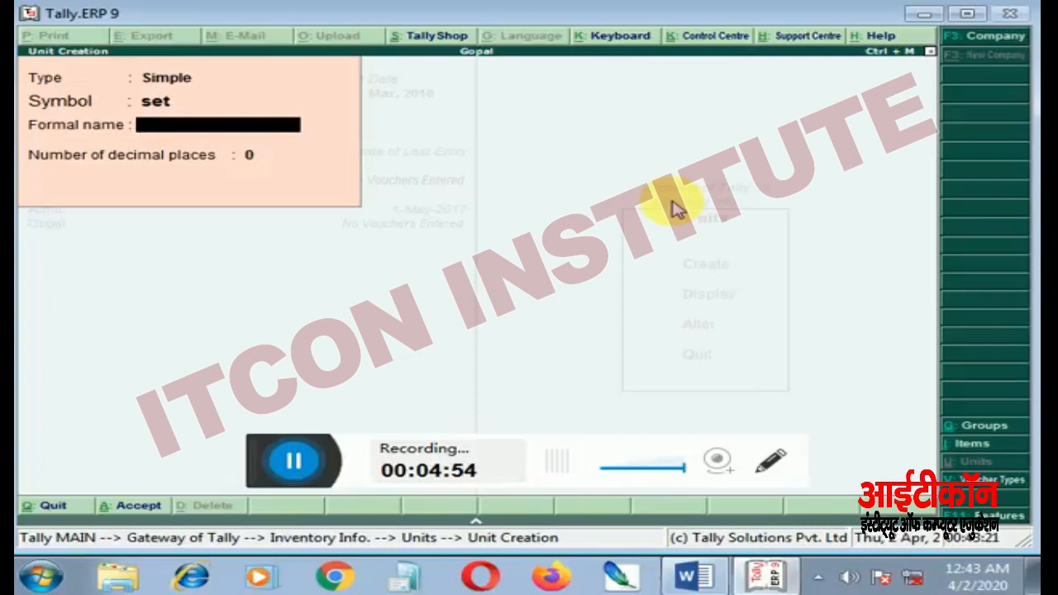
pyautogui.press('Return')
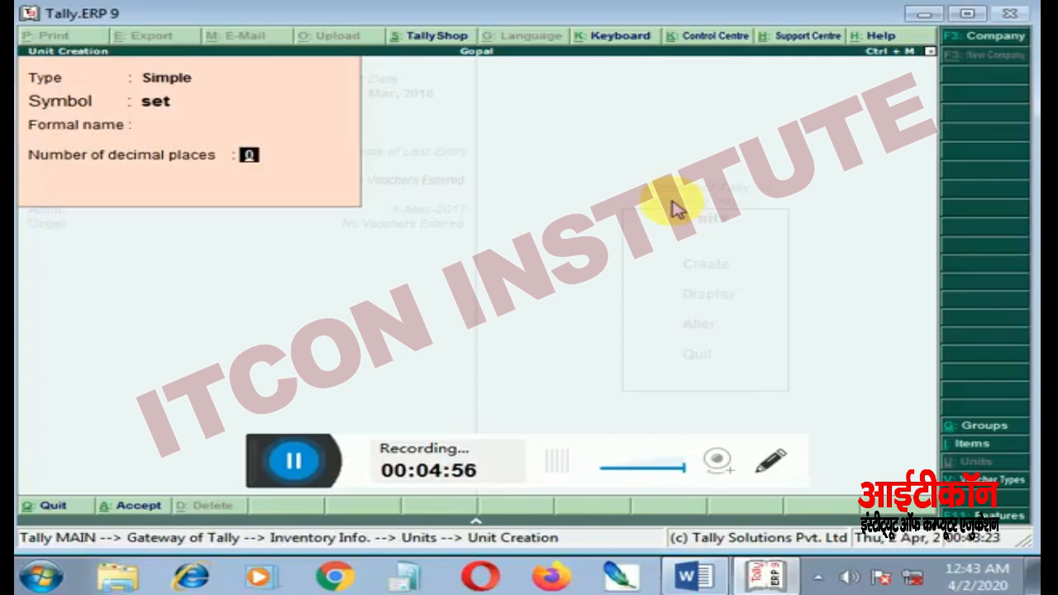
pyautogui.press('Return')
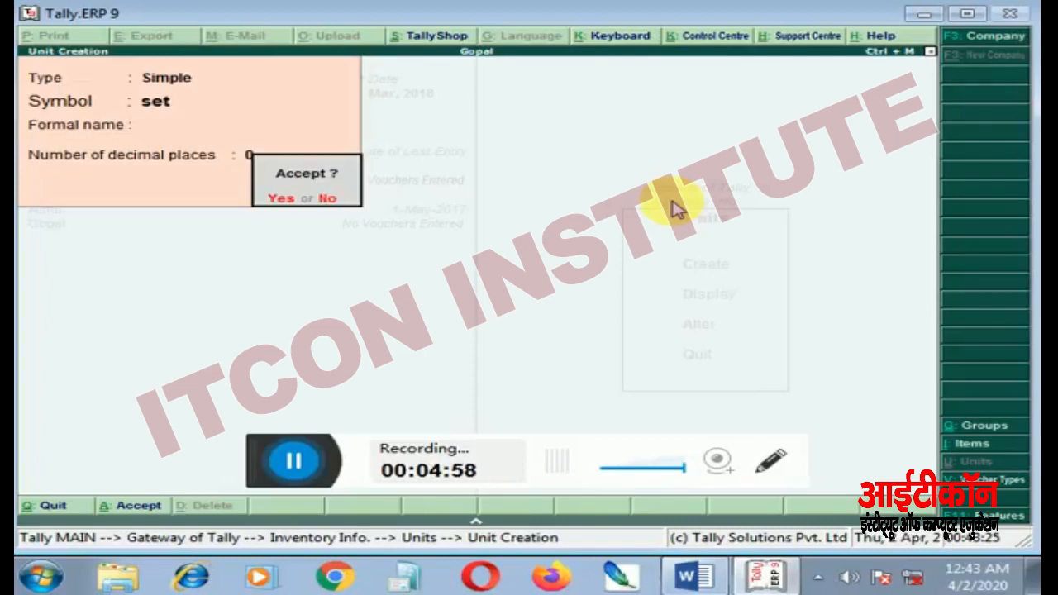
pyautogui.press('Return')
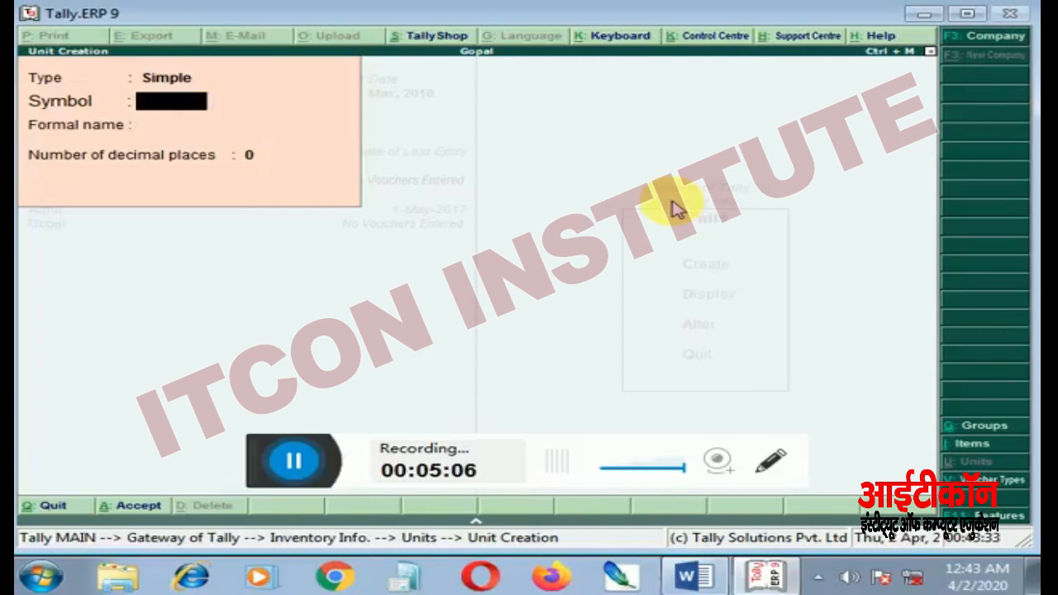
# Create a simple unit of measure with the symbol kg, no formal name and 0 decimal places
pyautogui.write('kg')
pyautogui.press('Return')
pyautogui.press('Return')
pyautogui.press('Return')
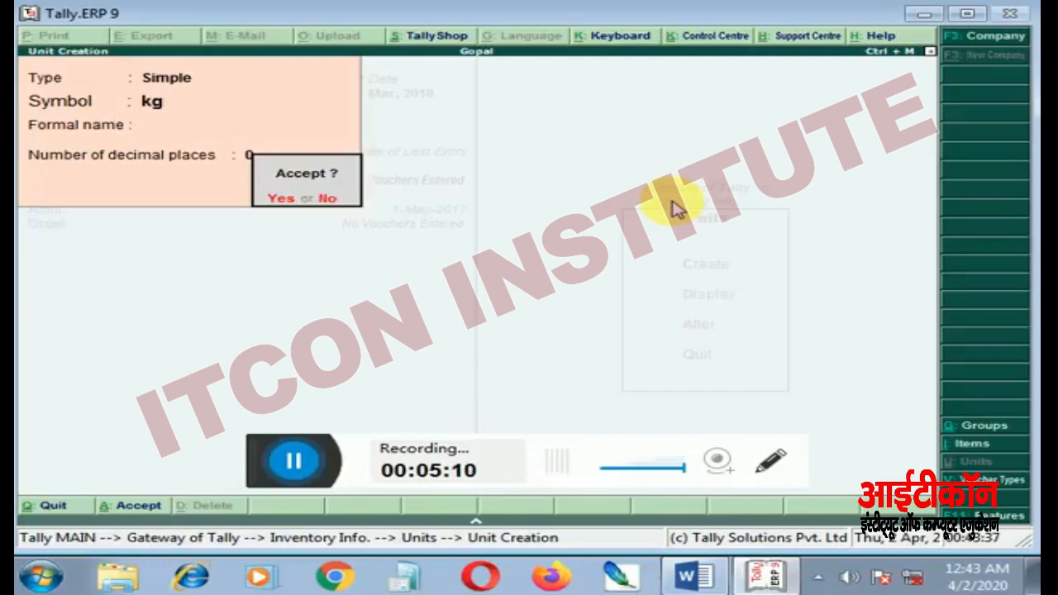
pyautogui.press('Return')
# Enter pkd as the symbol of another simple unit of measure
pyautogui.write('pak_')
pyautogui.press('BackSpace')
pyautogui.press('BackSpace')
pyautogui.press('BackSpace')
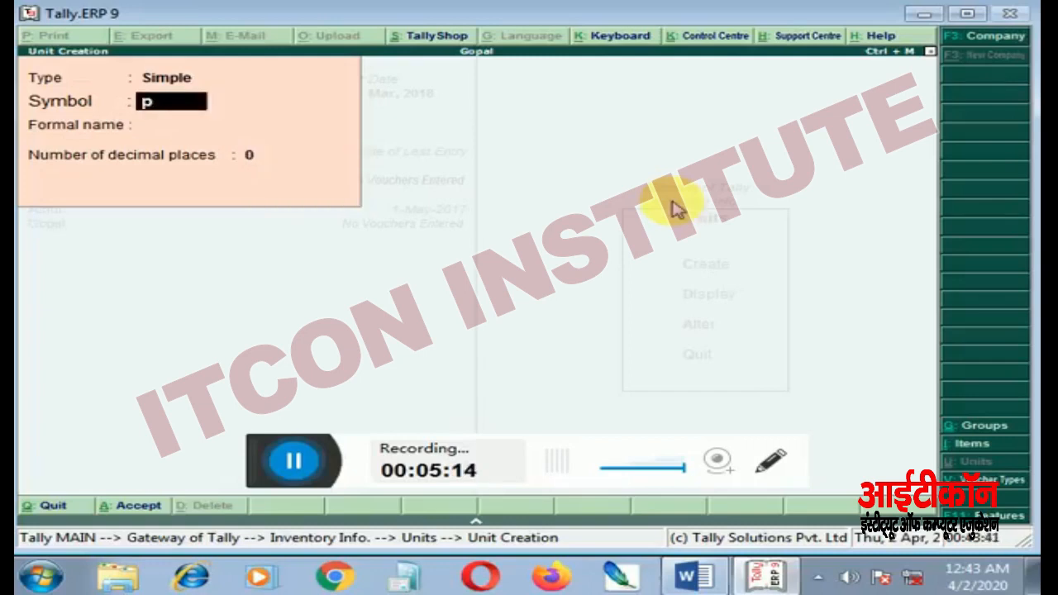
pyautogui.write('jd')
pyautogui.press('BackSpace')
pyautogui.press('BackSpace')
pyautogui.write('kd')
pyautogui.press('Return')
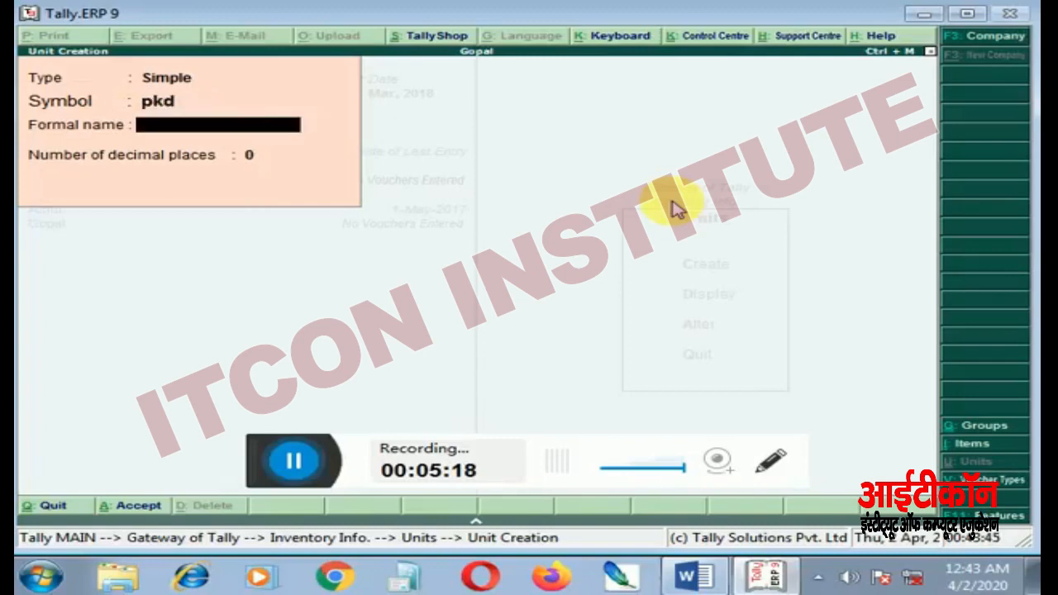
# Give the pkd unit the formal name Packed, save it with 0 decimal places and leave unit creation
pyautogui.write('Packed')
pyautogui.press('Return')
pyautogui.press('Return')
pyautogui.press('Return')
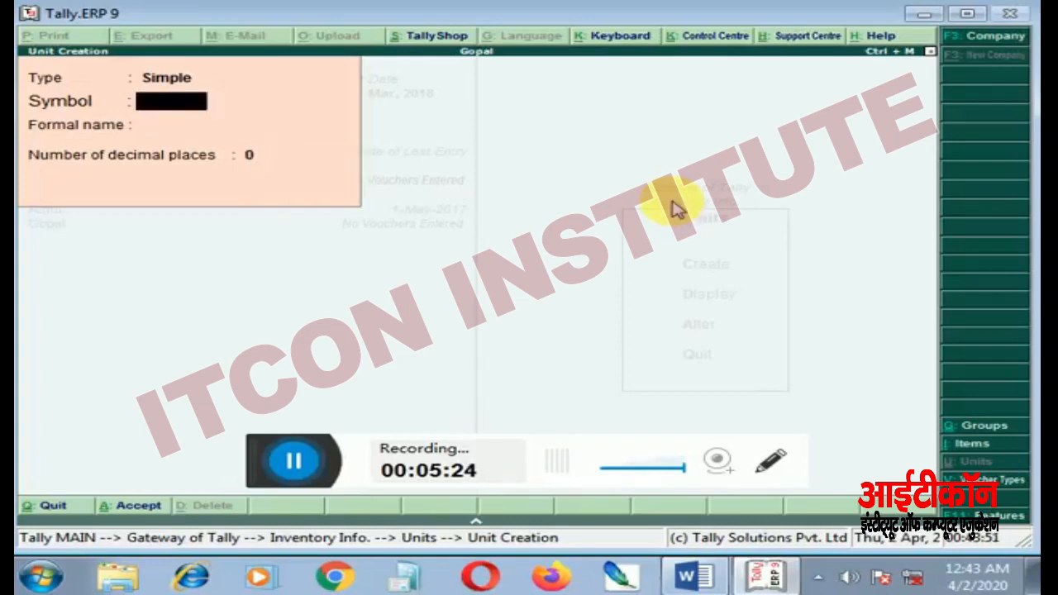
pyautogui.press('Escape')
pyautogui.press('Escape')
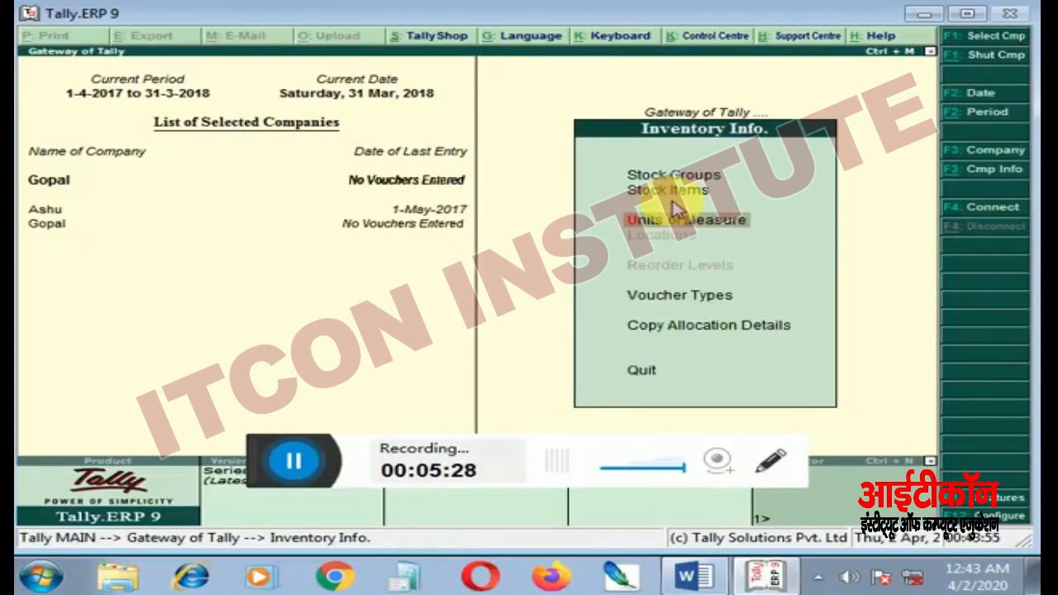
# Start a new single stock item named Nokia 5.1 Blue 3gd 32gd, with no alias
pyautogui.press('Up')
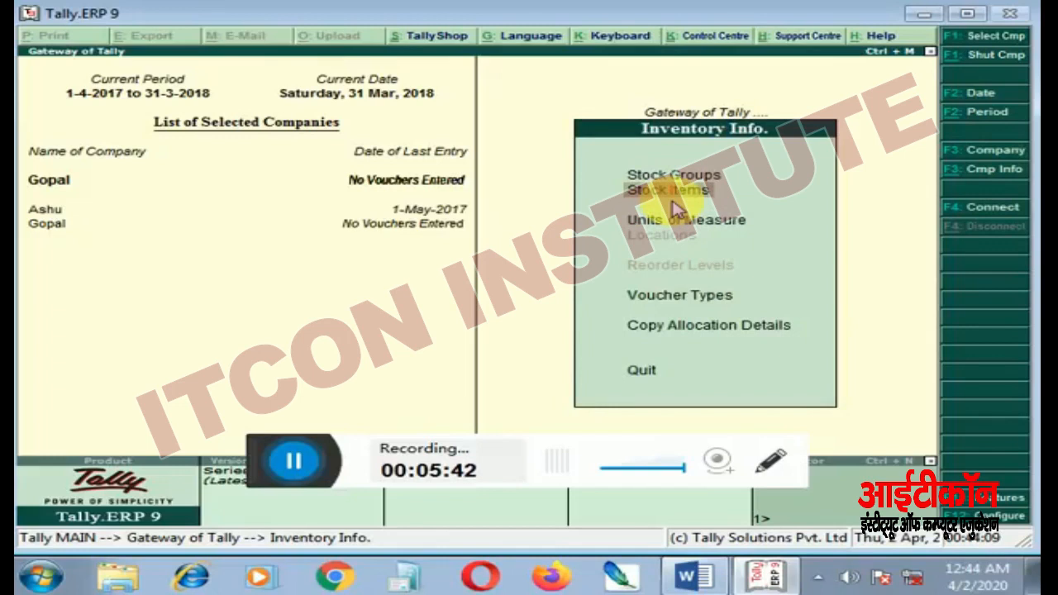
pyautogui.click(674, 199)
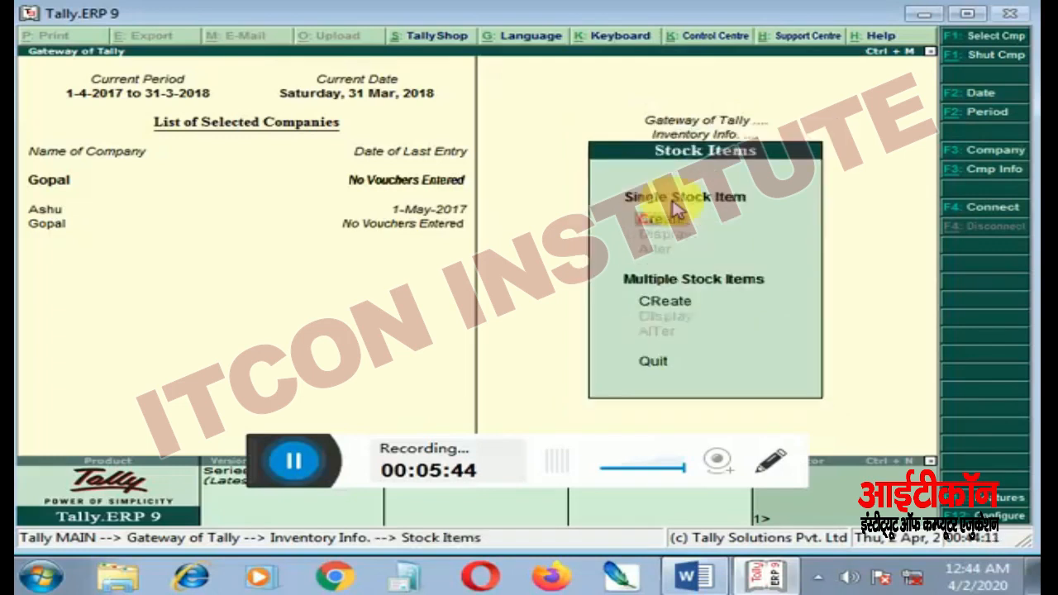
pyautogui.click(674, 207)
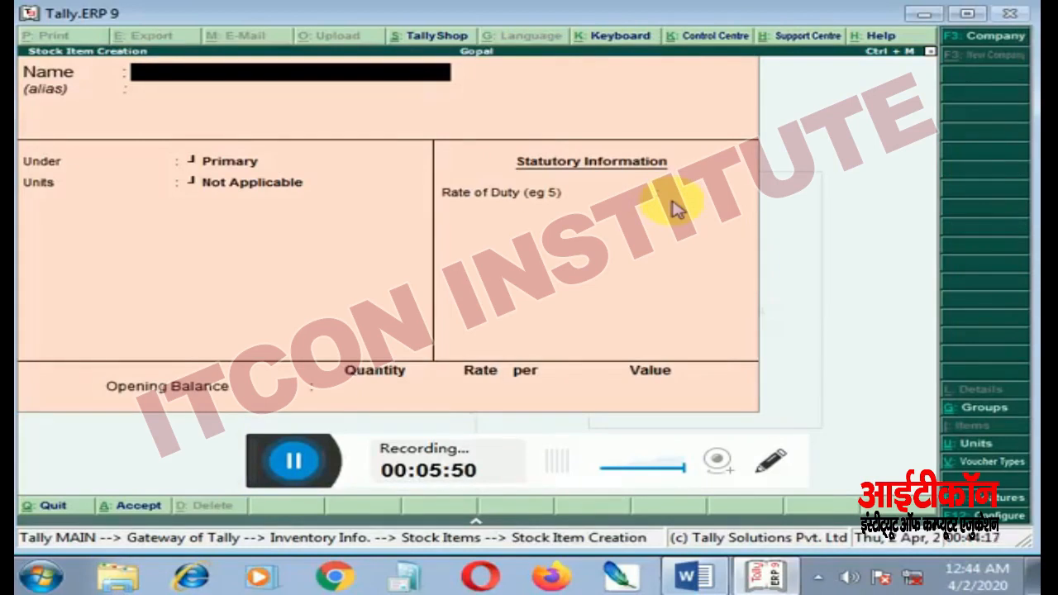
pyautogui.write('Nokia 5.1')
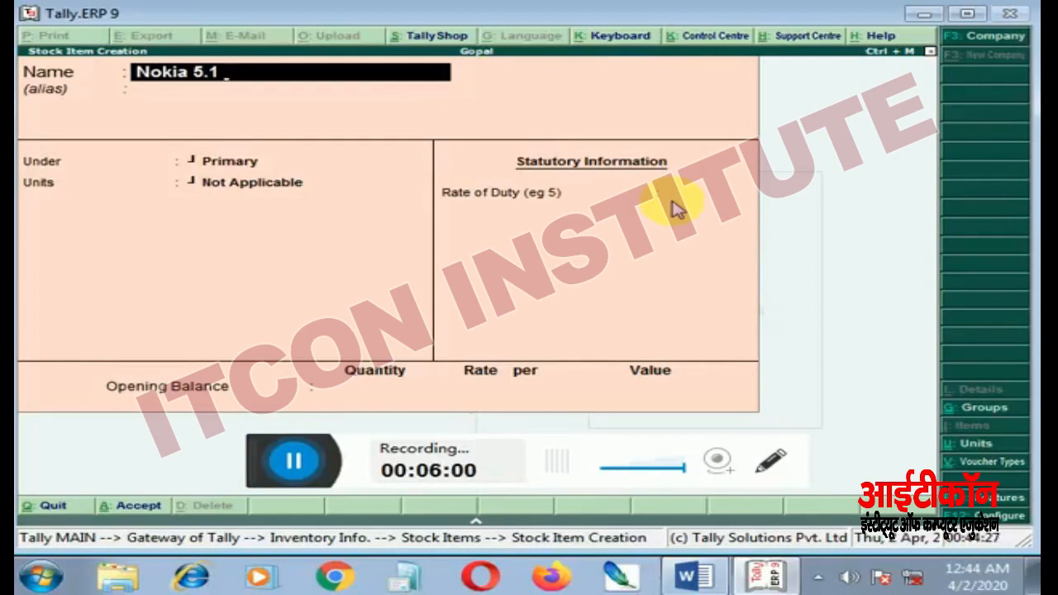
pyautogui.write('Blue')
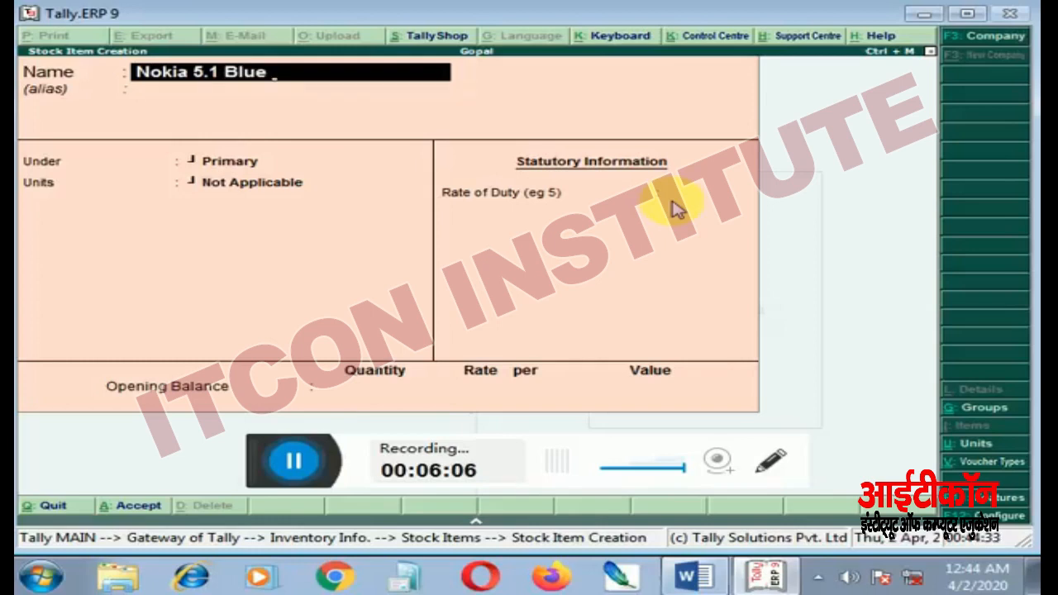
pyautogui.write(' 3gd')
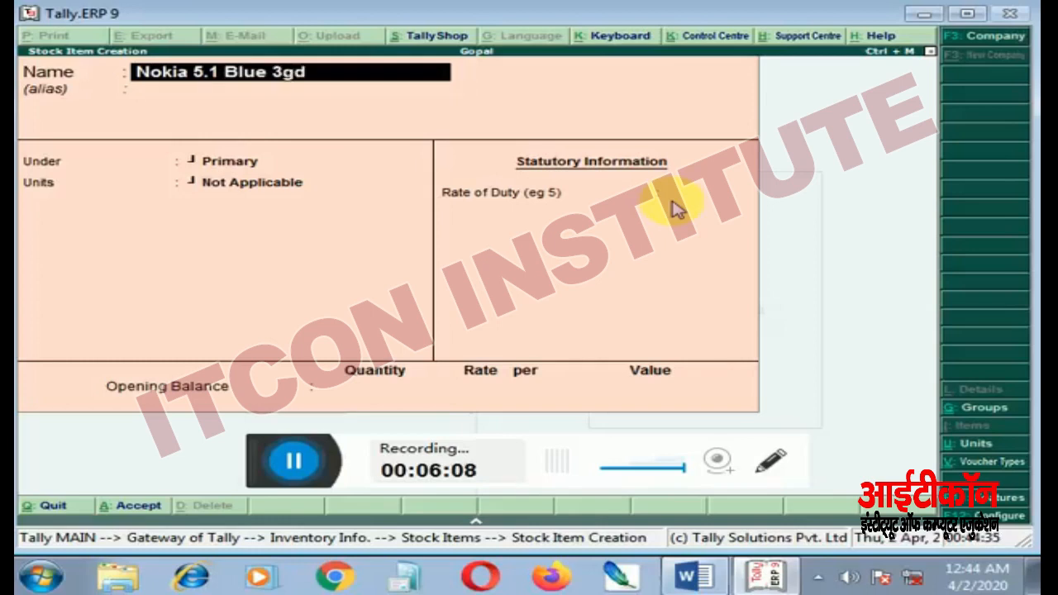
pyautogui.write(' 32gd')
pyautogui.press('Return')
pyautogui.press('Return')
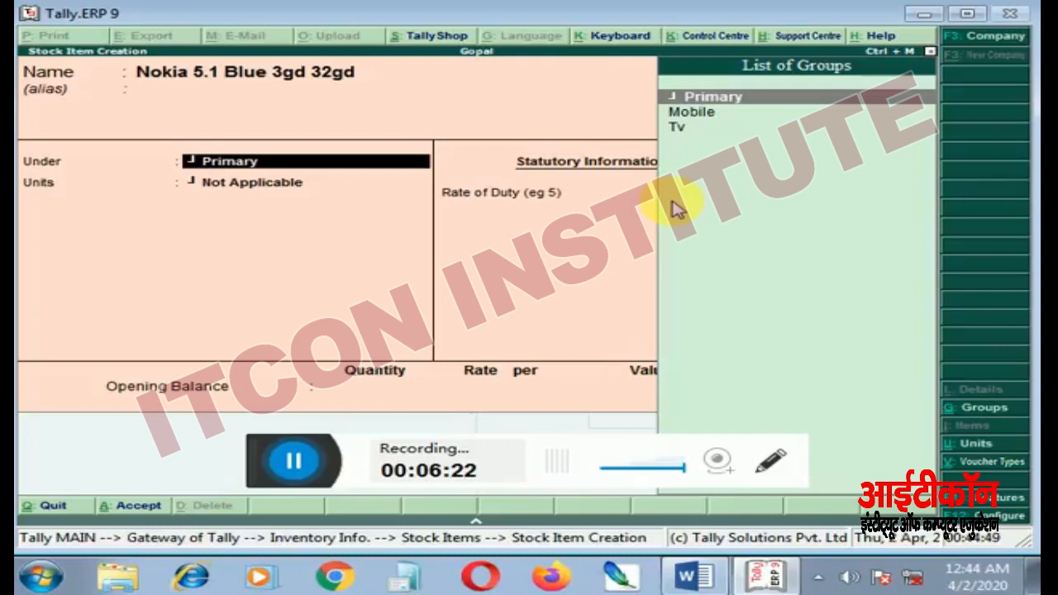
# Place the Nokia item under the Mobile group with the unit set, and save it without duty rate or opening balance
pyautogui.press('Down')
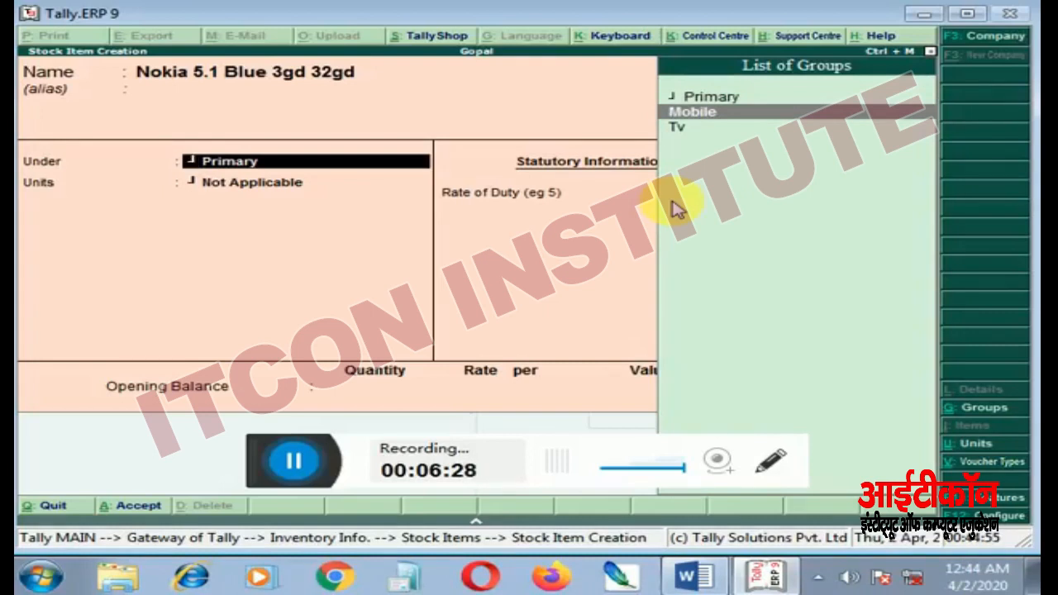
pyautogui.press('Return')
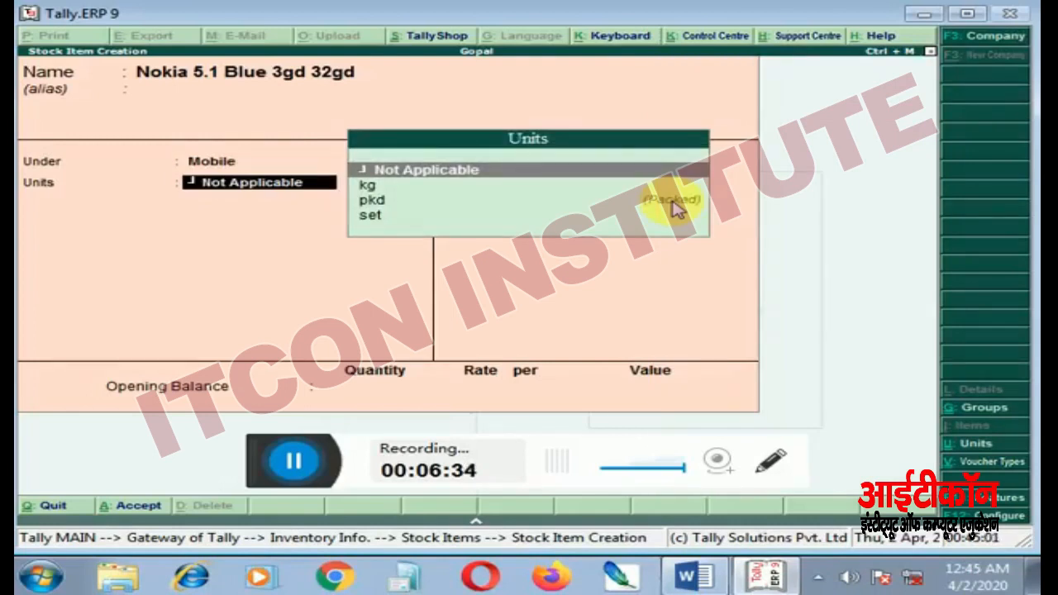
pyautogui.press('Down')
pyautogui.press('Down')
pyautogui.press('Down')
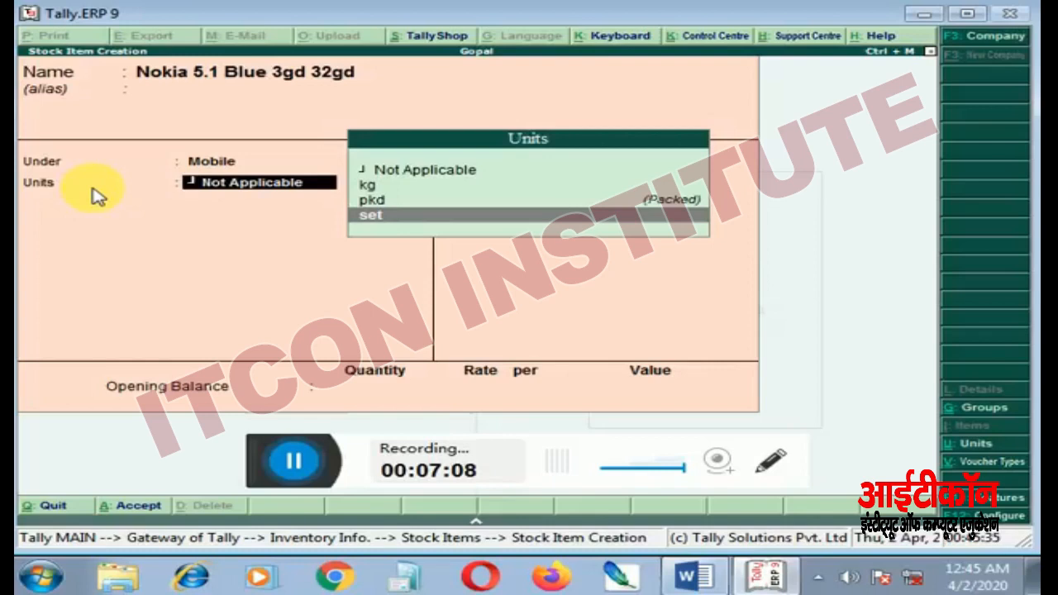
pyautogui.press('Return')
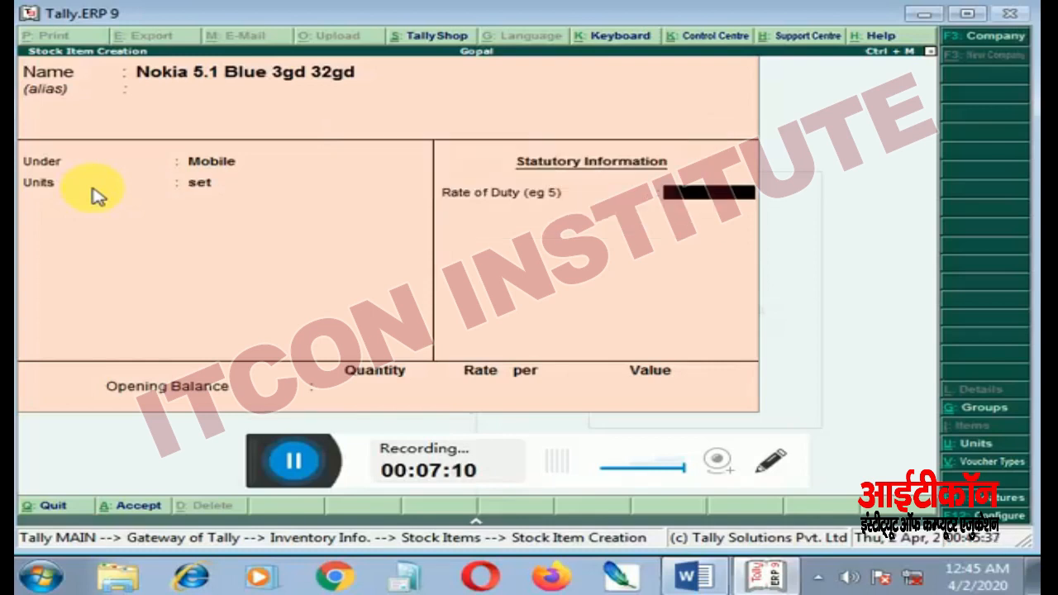
pyautogui.press('Return')
pyautogui.press('Return')
pyautogui.press('Return')
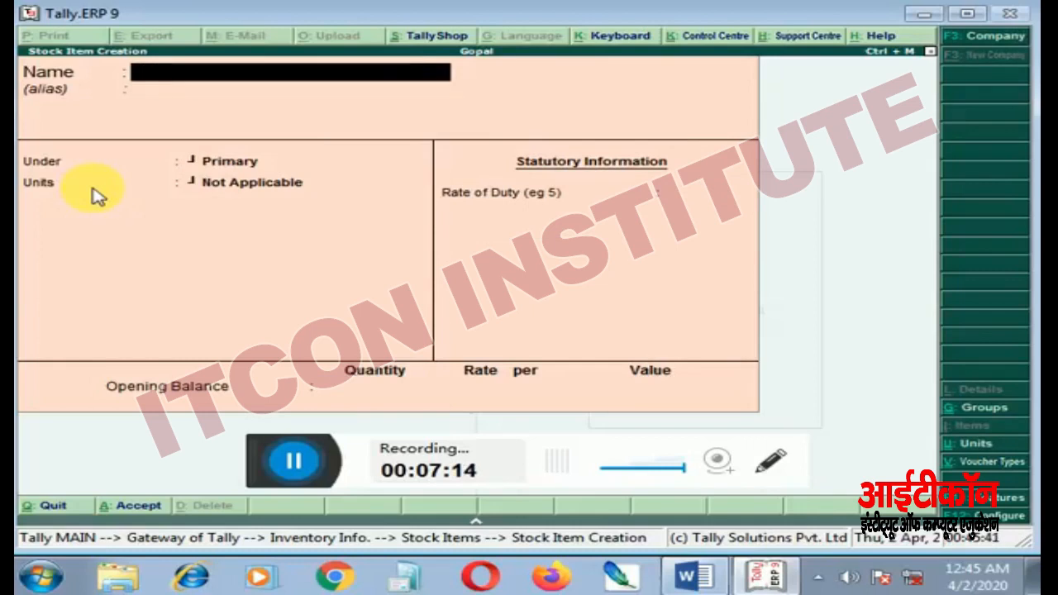
# Name the next stock item Sony Led Tv 40 inch, without alias, and place it under the Tv group
pyautogui.write('Sony Led tv 40 inch')
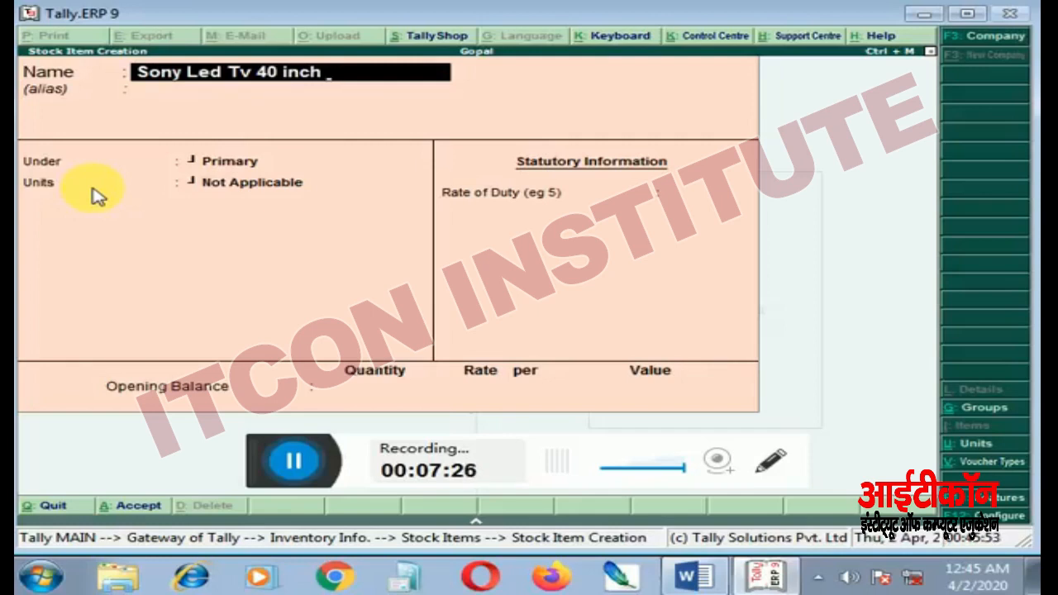
pyautogui.press('Return')
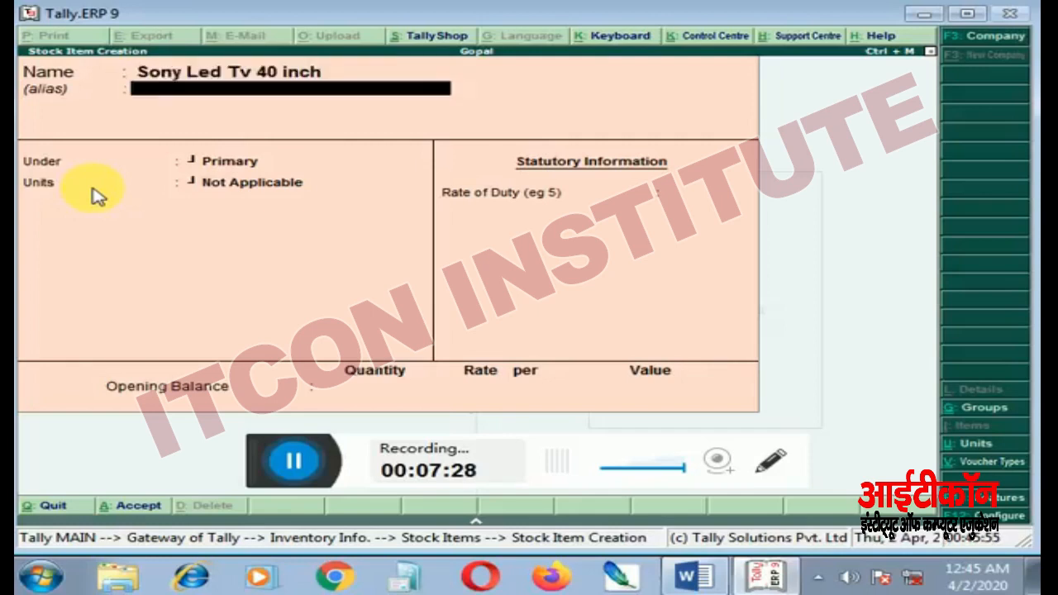
pyautogui.press('Return')
pyautogui.press('Down')
pyautogui.press('Down')
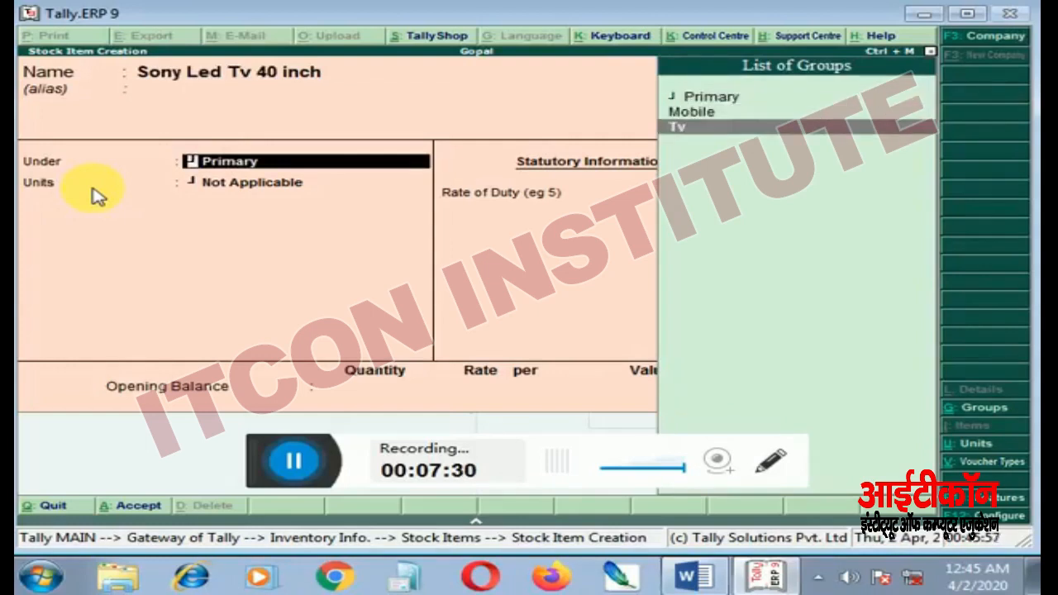
pyautogui.press('Return')
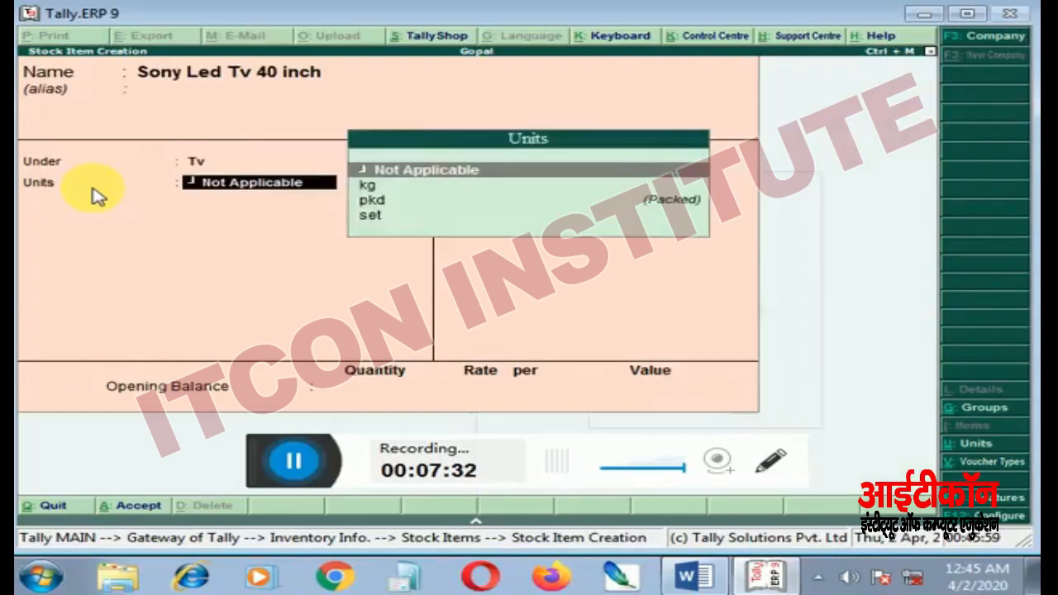
# Give the Sony item the unit set, save it without duty rate or opening balance, and leave stock item creation
pyautogui.press('Down')
pyautogui.press('Down')
pyautogui.press('Down')
pyautogui.press('Return')
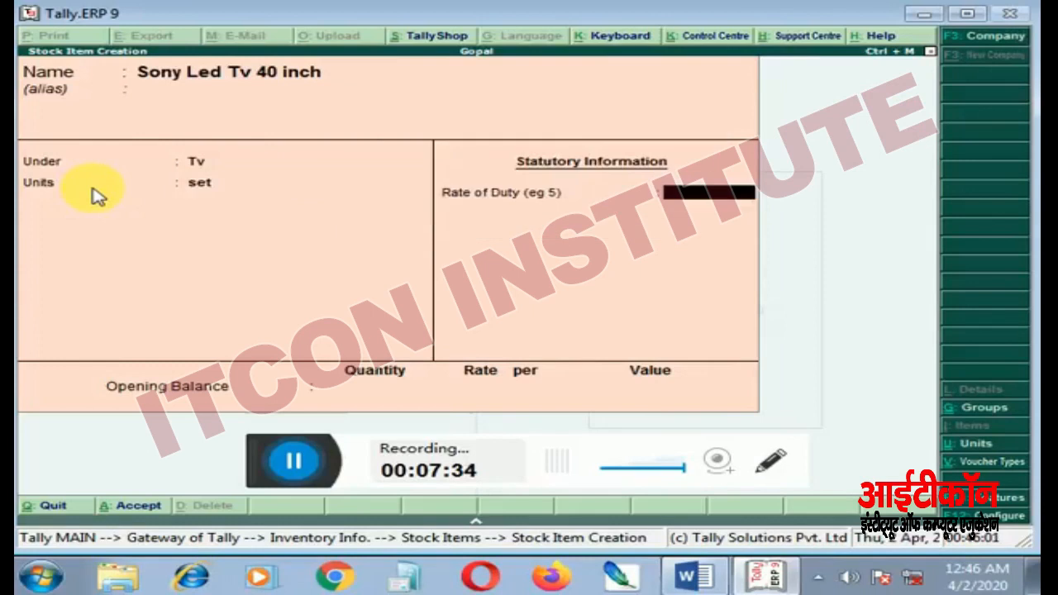
pyautogui.press('Return')
pyautogui.press('Return')
pyautogui.press('Return')
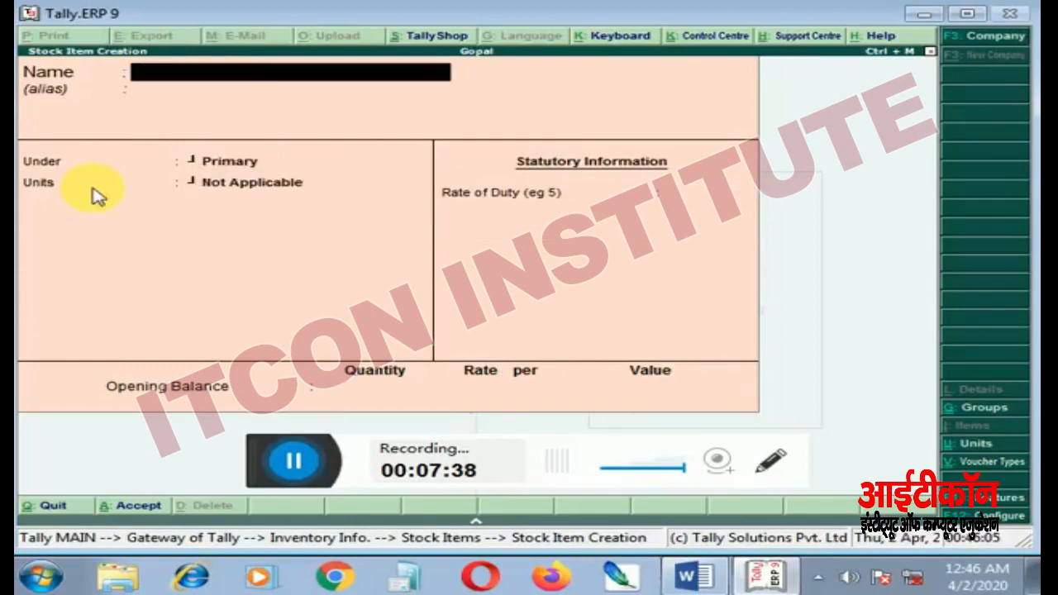
pyautogui.press('Escape')
pyautogui.press('Return')
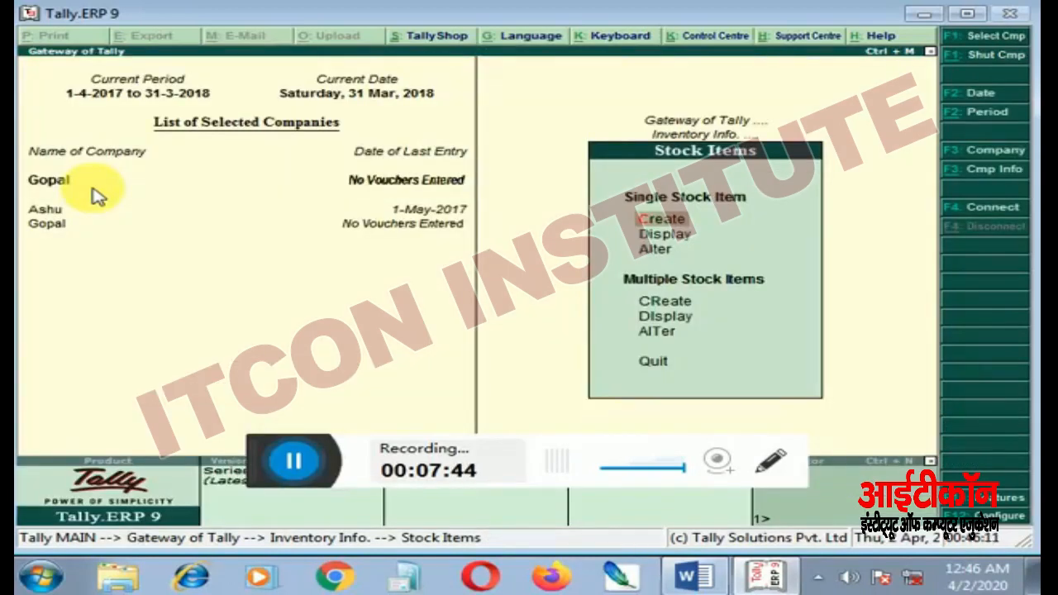
pyautogui.press('Escape')
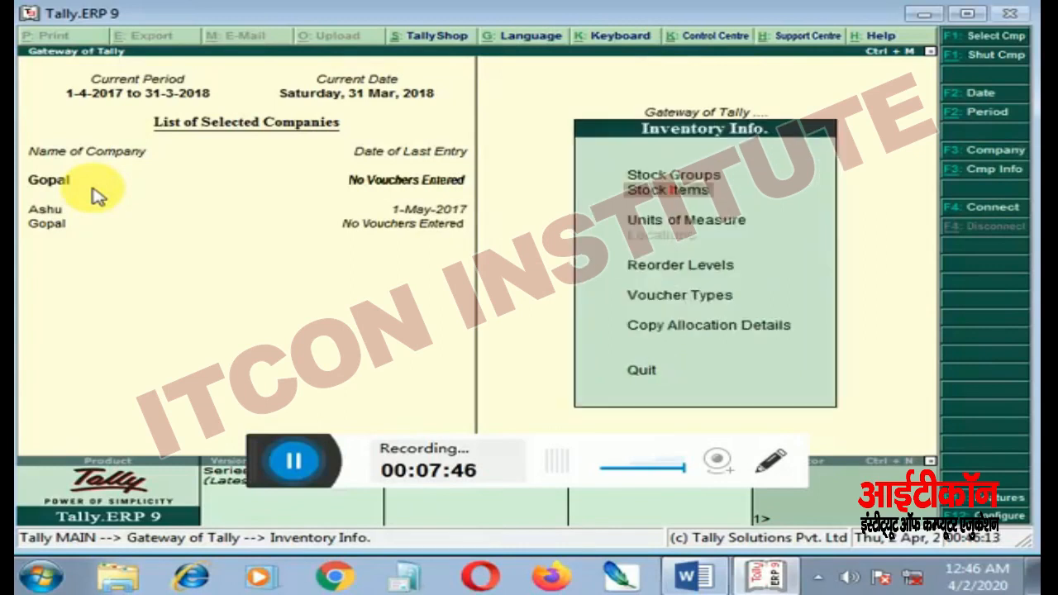
# View the list of single stock items available for display, and close it
pyautogui.press('Return')
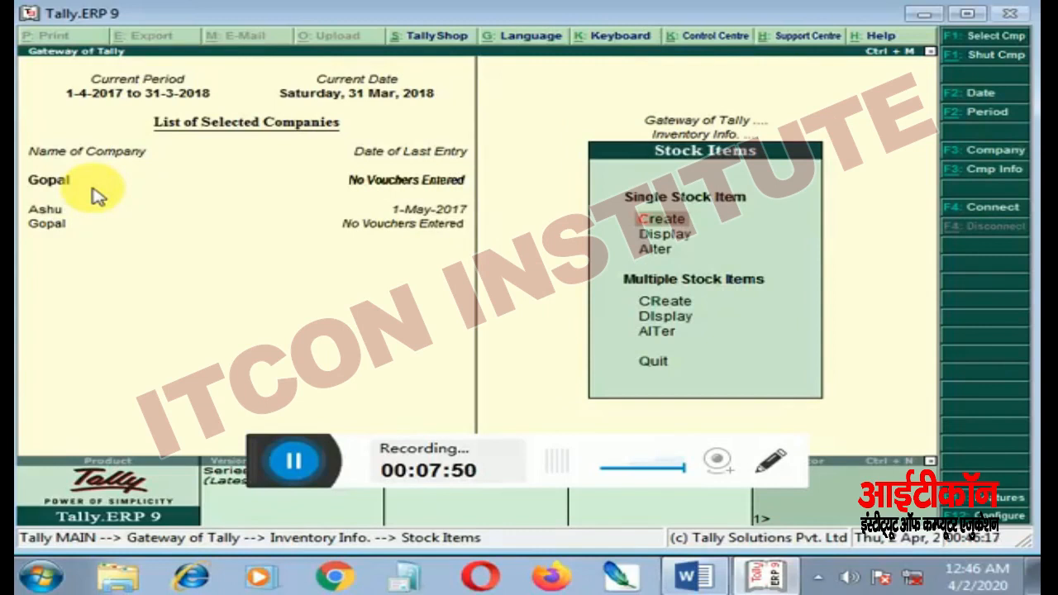
pyautogui.press('Down')
pyautogui.press('Return')
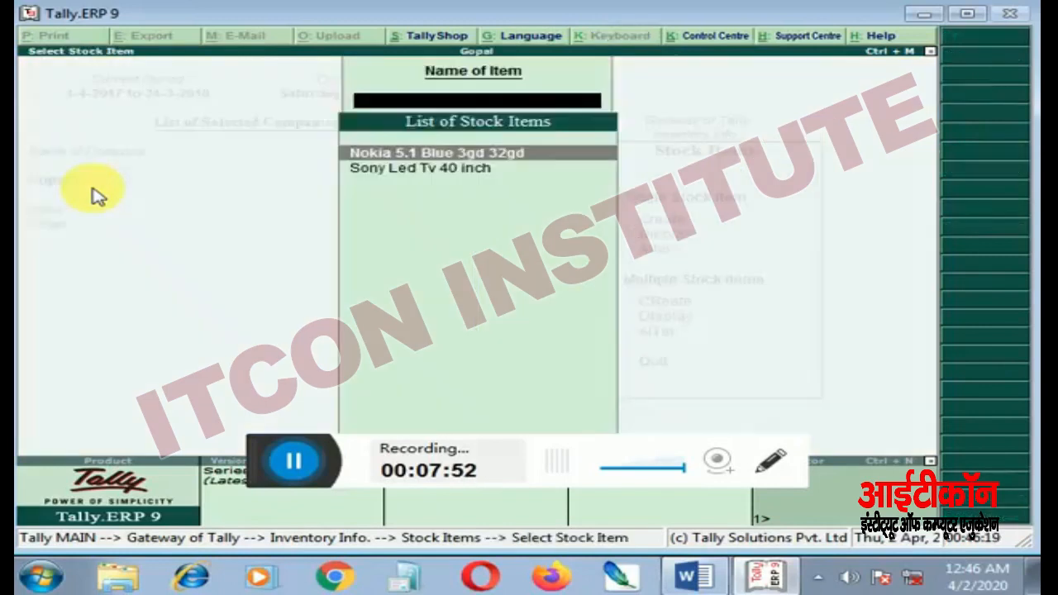
pyautogui.press('Escape')
# Open the Nokia 5.1 Blue 3gd 32gd stock item for alteration, and request its deletion but decline the confirmation
pyautogui.press('Down')
pyautogui.press('Return')
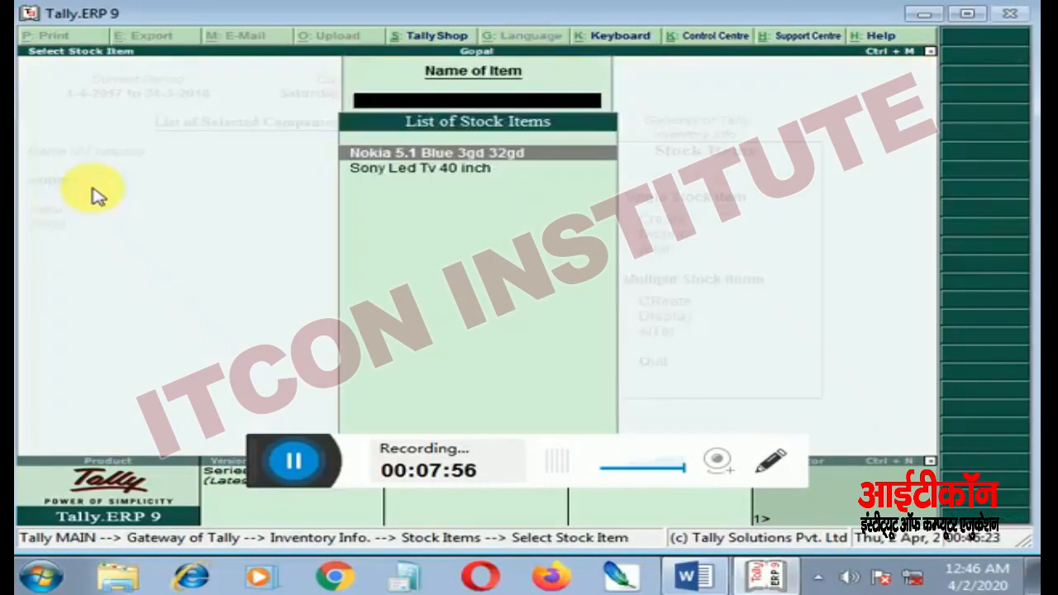
pyautogui.press('Return')
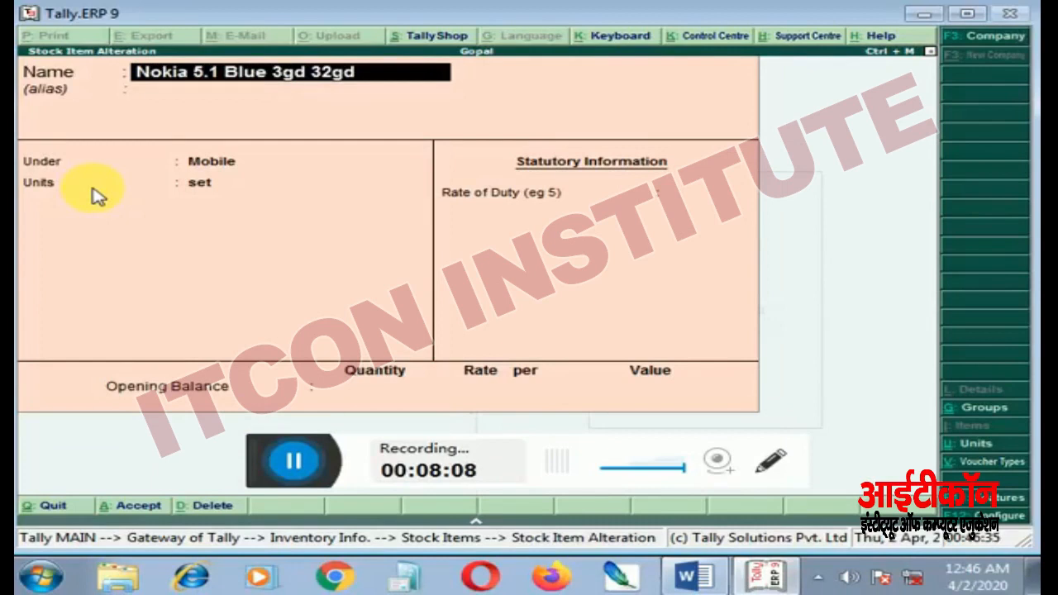
pyautogui.hotkey('alt', 'd')
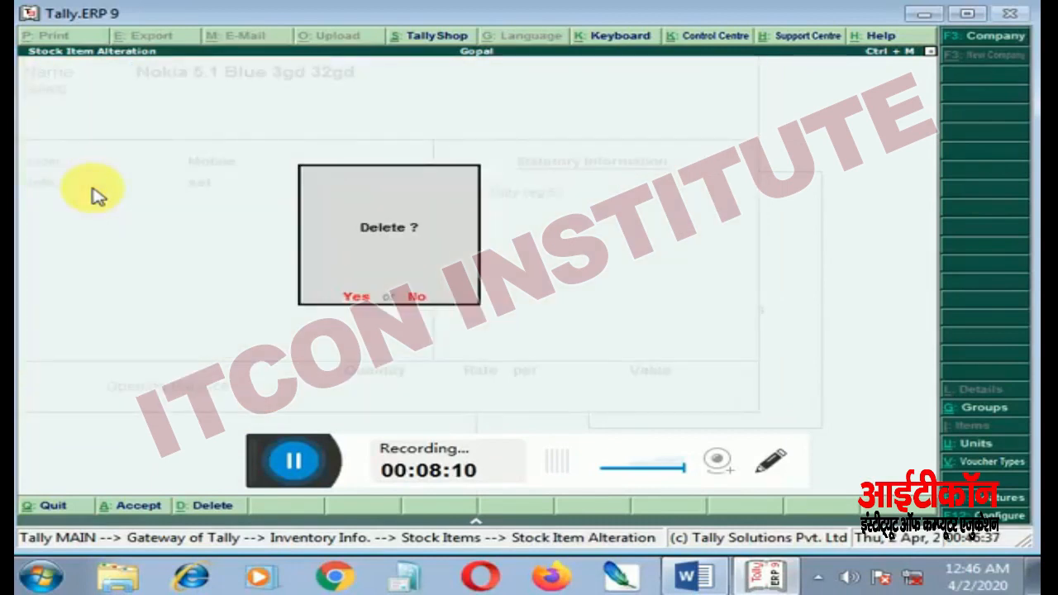
pyautogui.press('n')
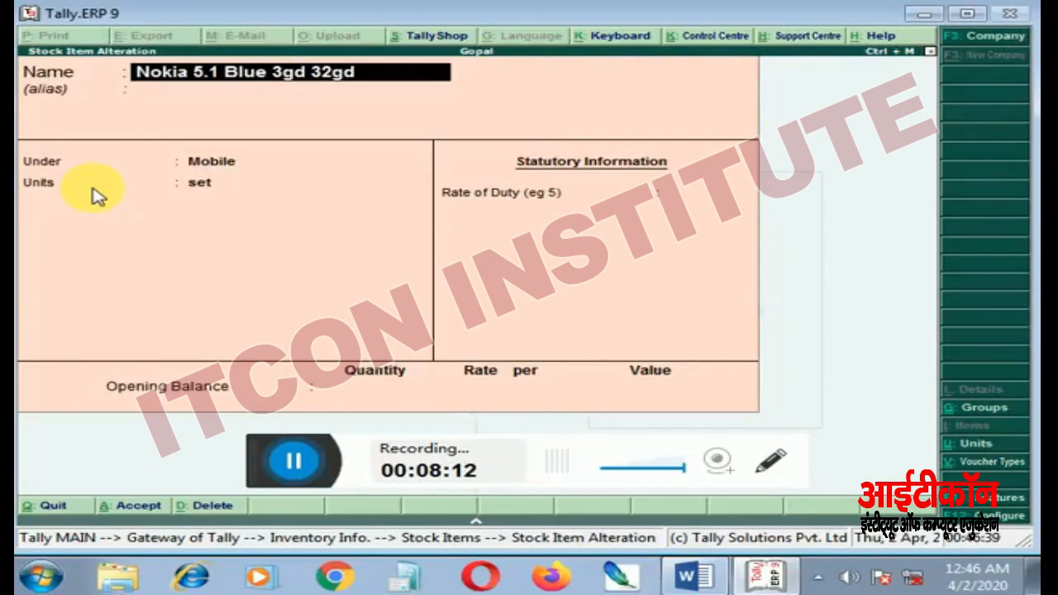